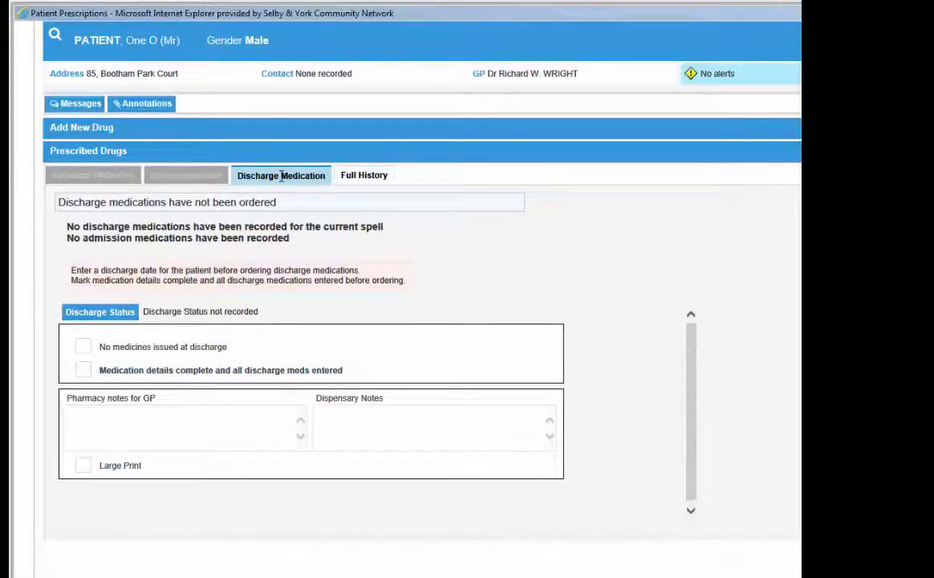
# Start a new drug prescription, search for "fur 80" and choose furosemide tablet 80 mg, Oral, every MORNING.
pyautogui.click(94, 134)
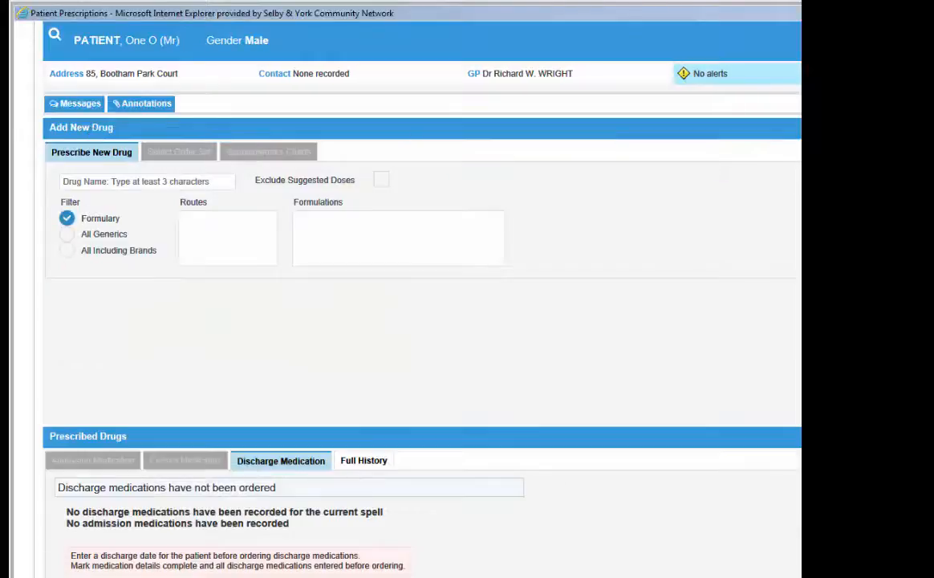
pyautogui.click(112, 182)
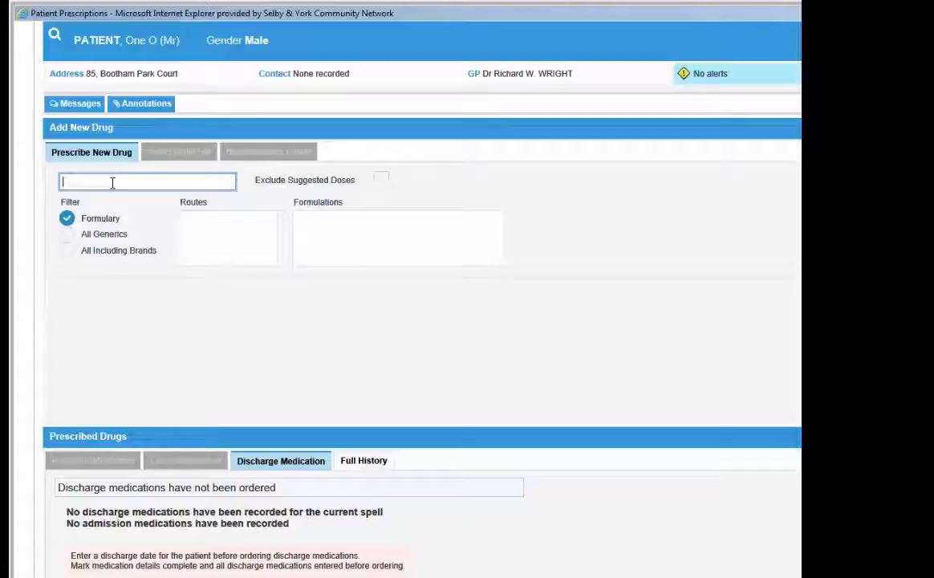
pyautogui.write('fur')
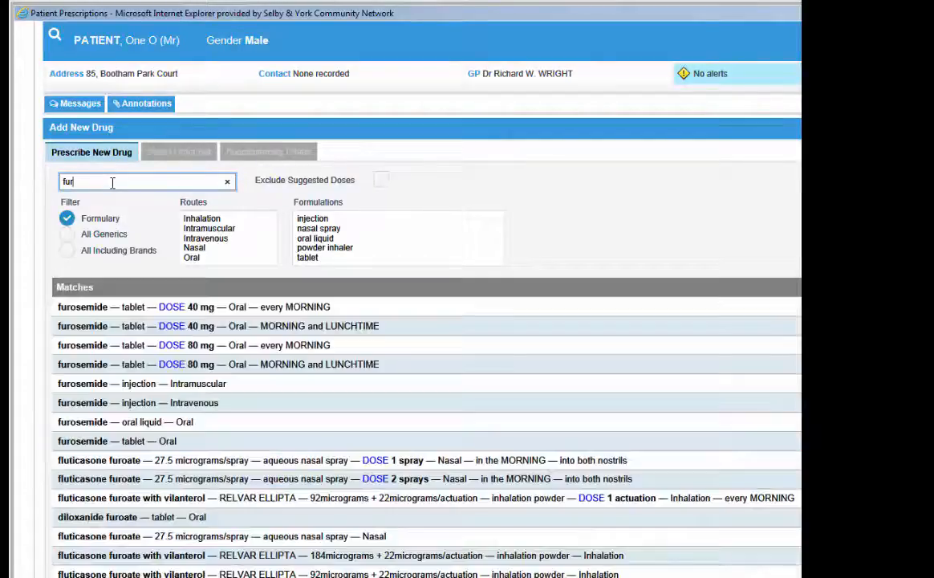
pyautogui.write(' 80')
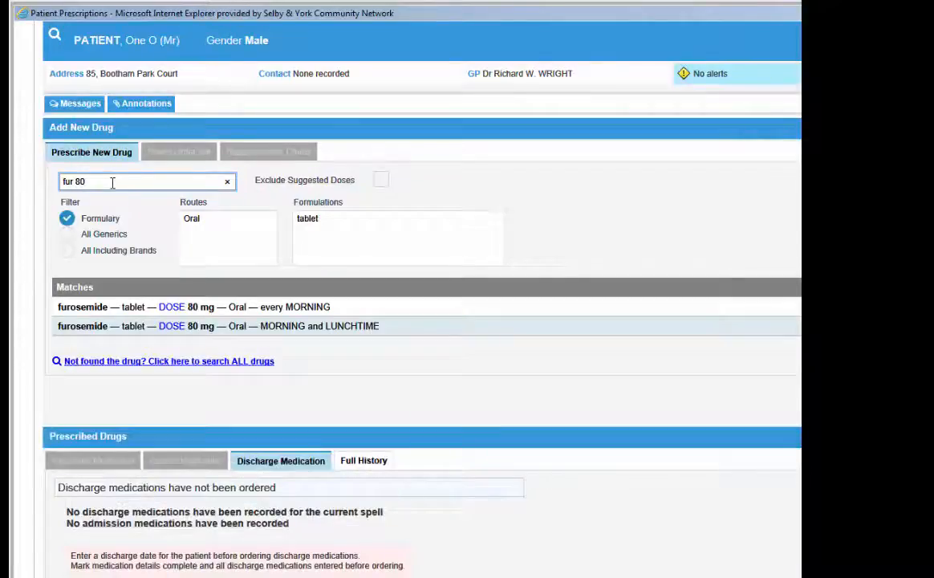
pyautogui.click(199, 310)
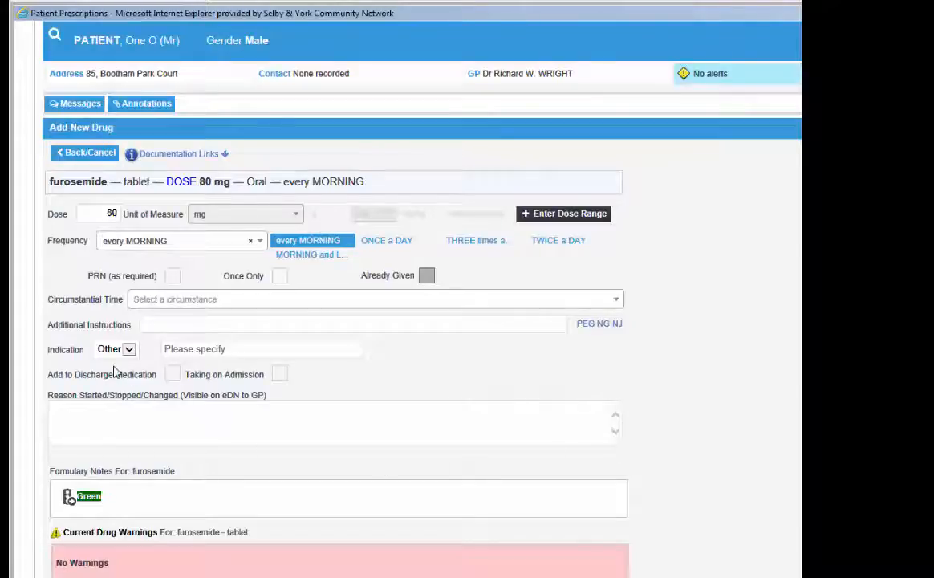
# Add the furosemide to discharge medication, mark it as taken on admission, and proceed to its discharge details.
pyautogui.click(172, 375)
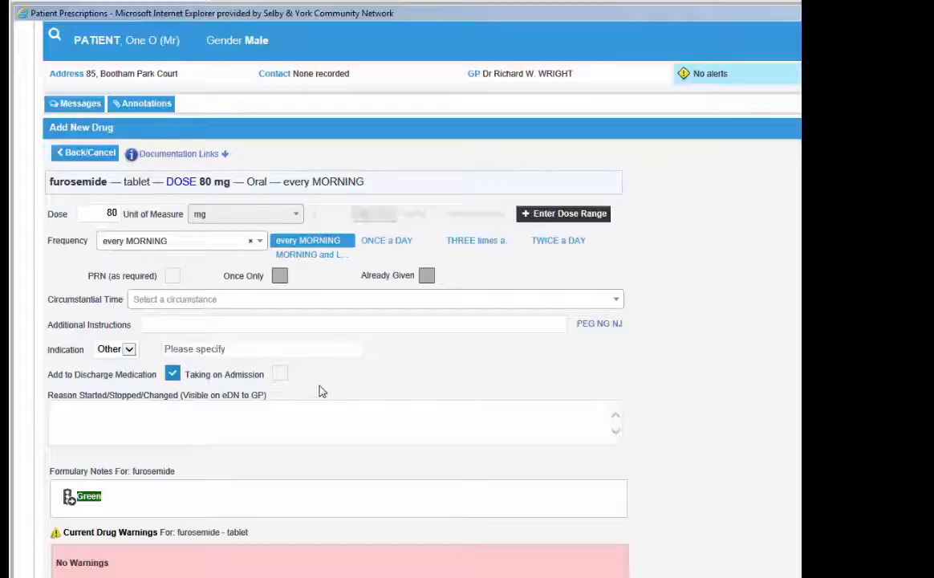
pyautogui.click(279, 375)
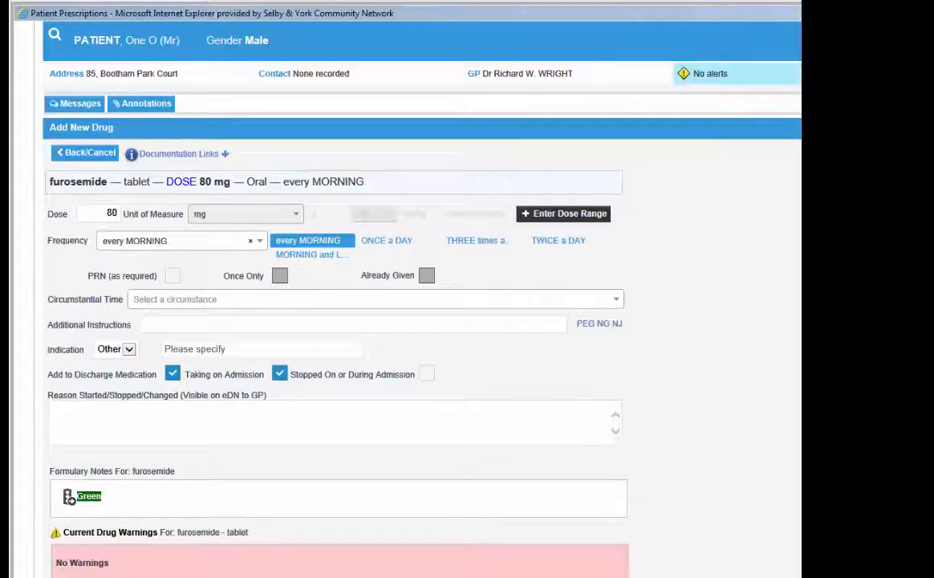
pyautogui.press('Return')
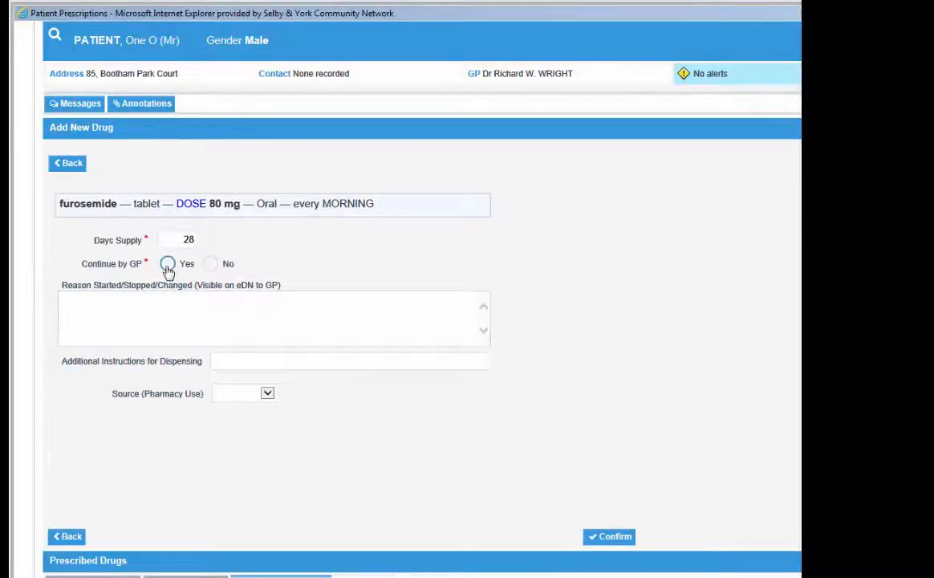
# Set Continue by GP to Yes for the furosemide and confirm the prescription.
pyautogui.click(167, 265)
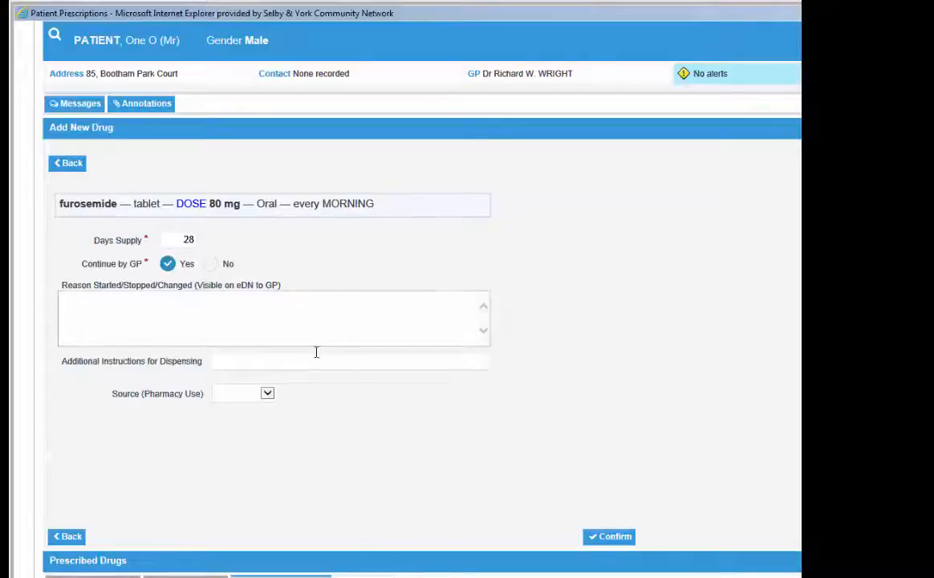
pyautogui.click(610, 538)
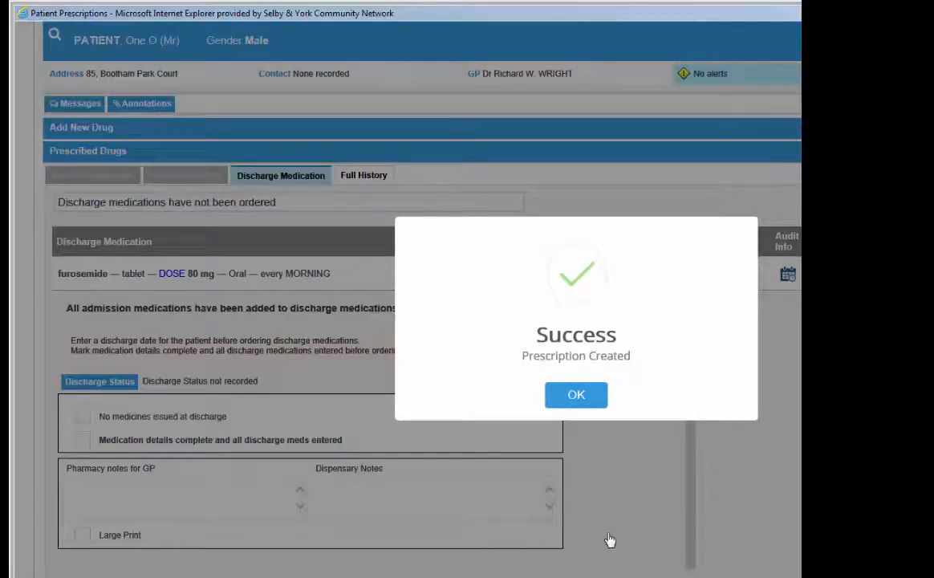
pyautogui.click(576, 394)
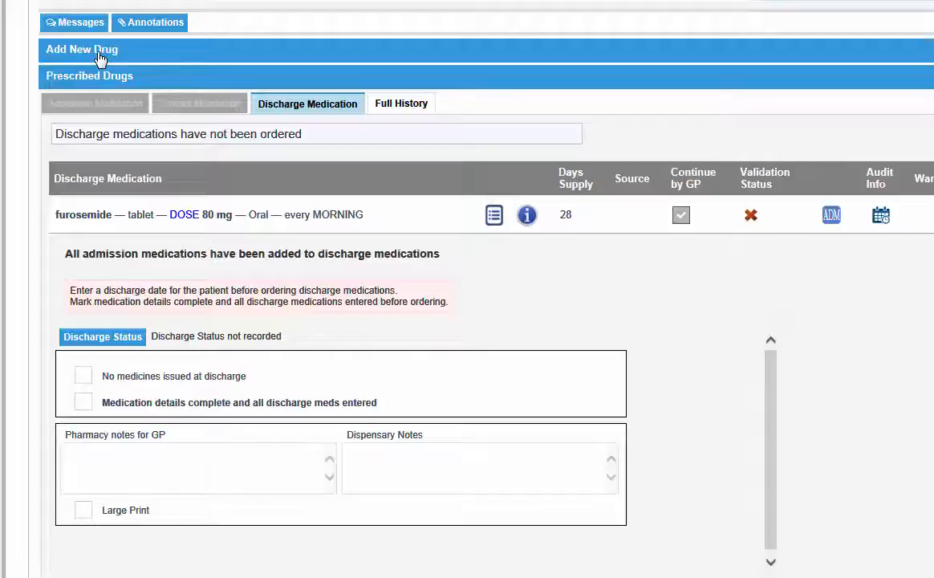
# Start another new drug prescription and search the formulary for "lan".
pyautogui.click(101, 60)
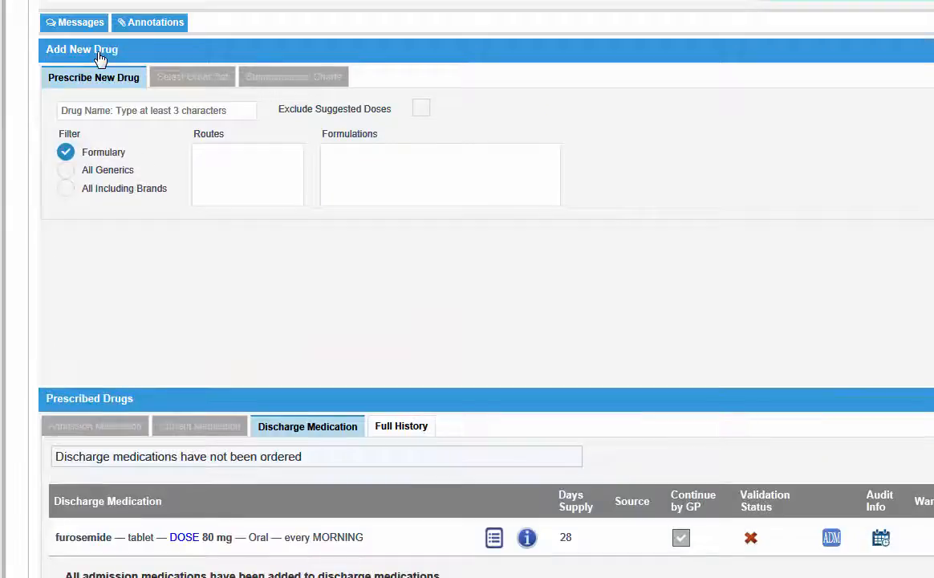
pyautogui.click(125, 112)
pyautogui.write('lan')
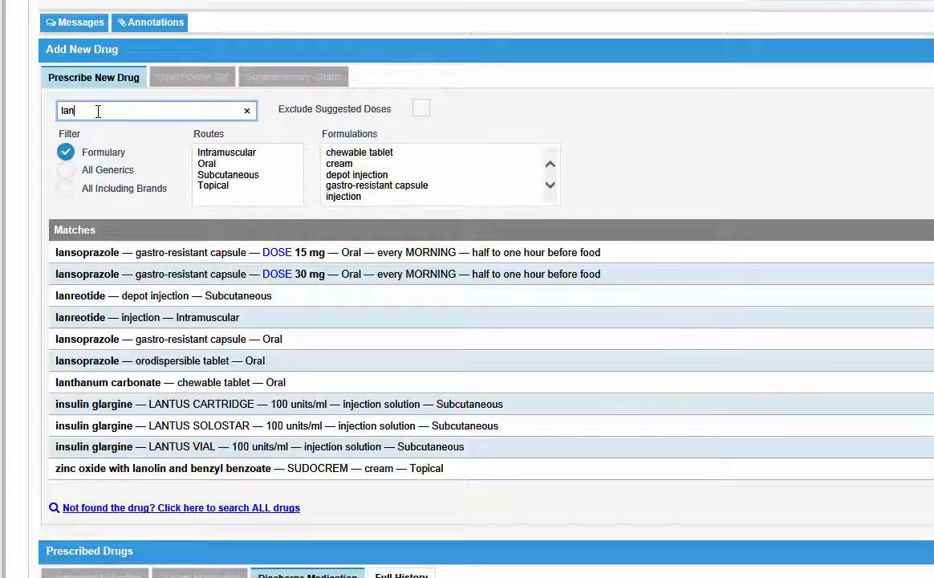
# Try narrowing the "lan" matches by adding "car", restore the search, then filter by the Oral route and display all routes again.
pyautogui.write('car')
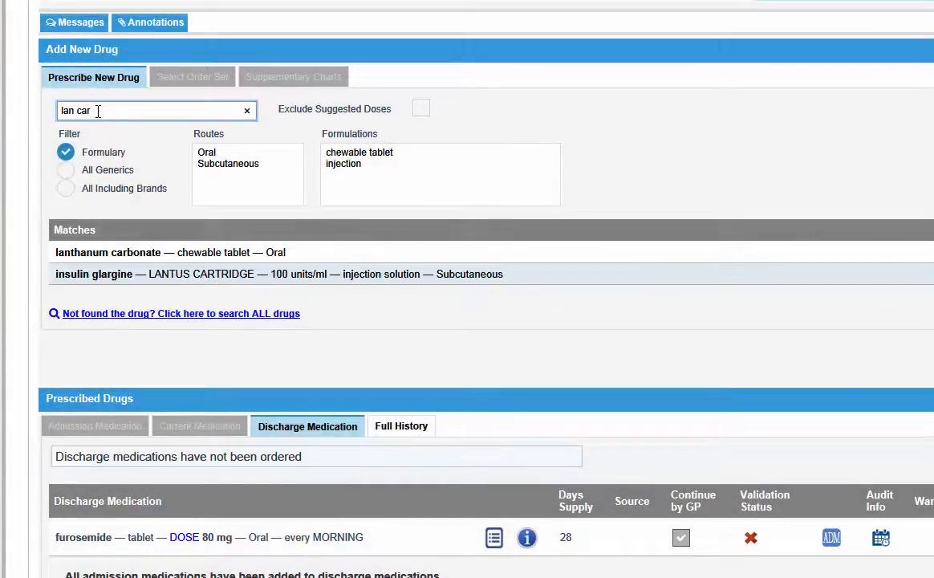
pyautogui.press('BackSpace')
pyautogui.press('BackSpace')
pyautogui.press('BackSpace')
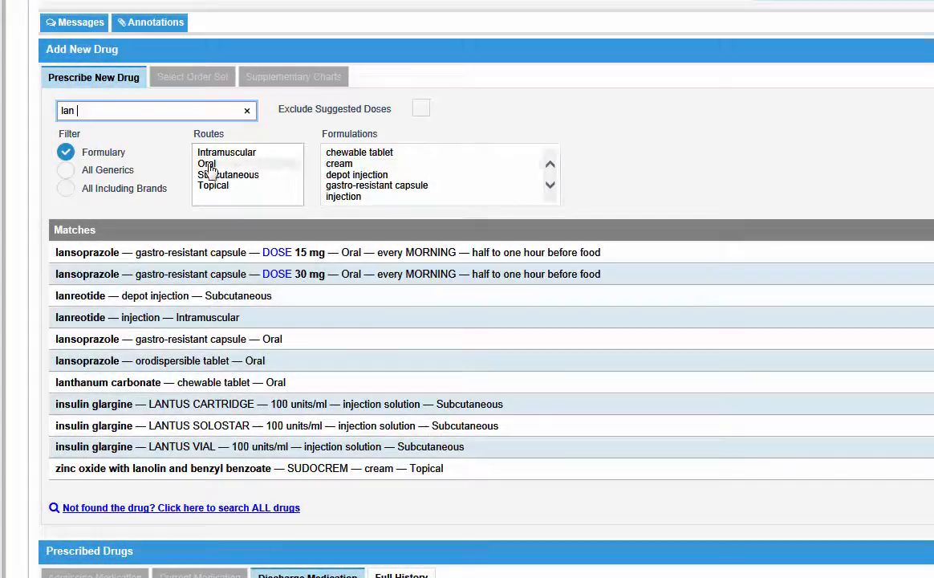
pyautogui.click(209, 164)
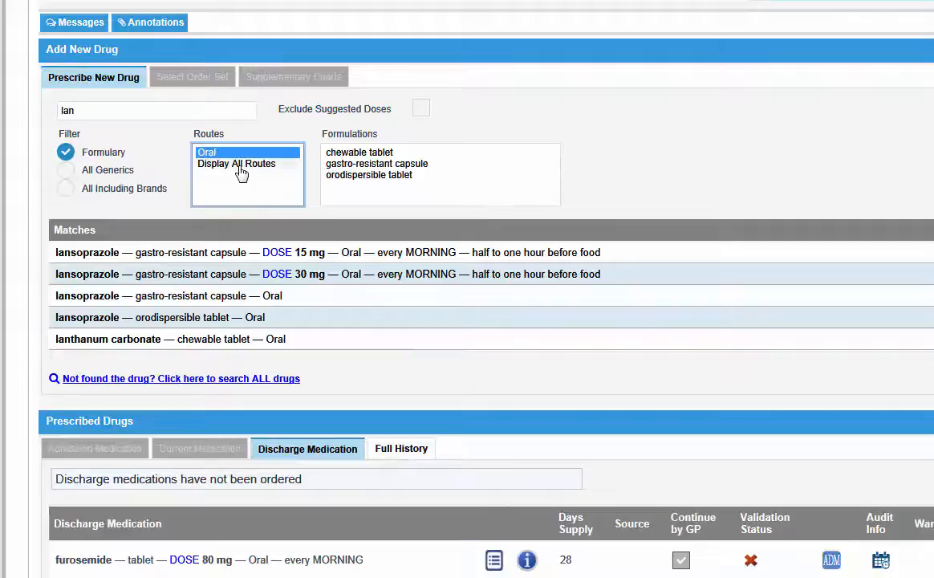
pyautogui.click(241, 163)
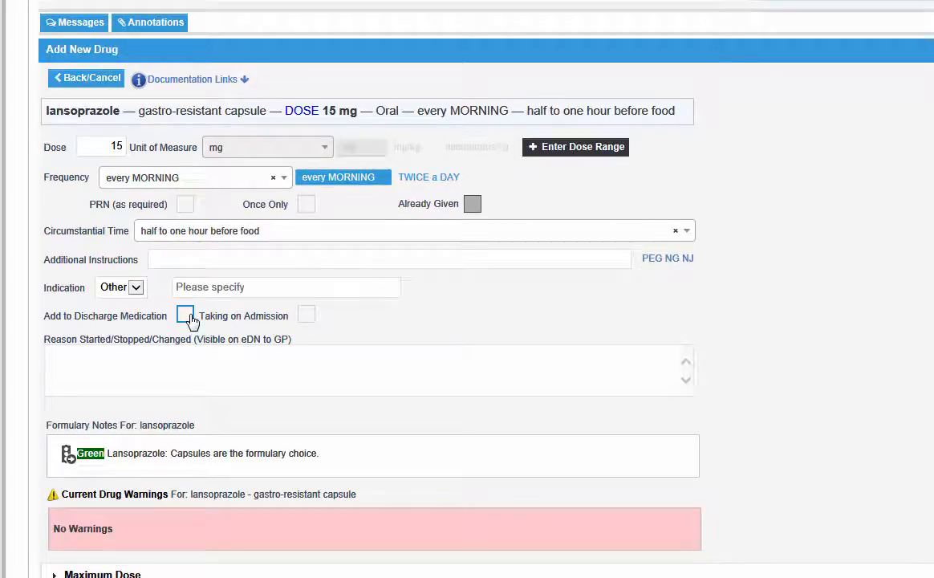
# Add the lansoprazole 15 mg capsule to discharge medication with the indication "reflux" and set its frequency to TWICE a DAY.
pyautogui.click(190, 320)
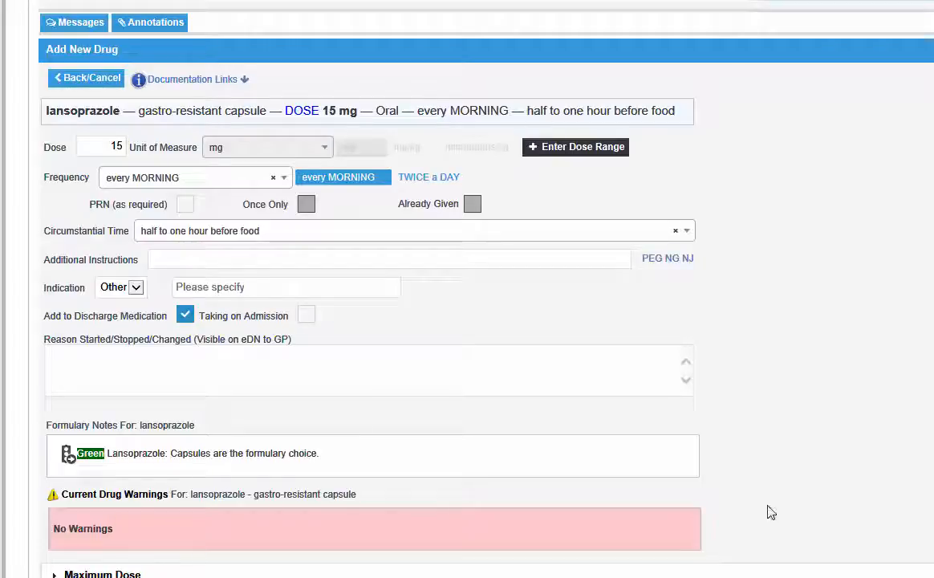
pyautogui.click(268, 290)
pyautogui.write('reflux')
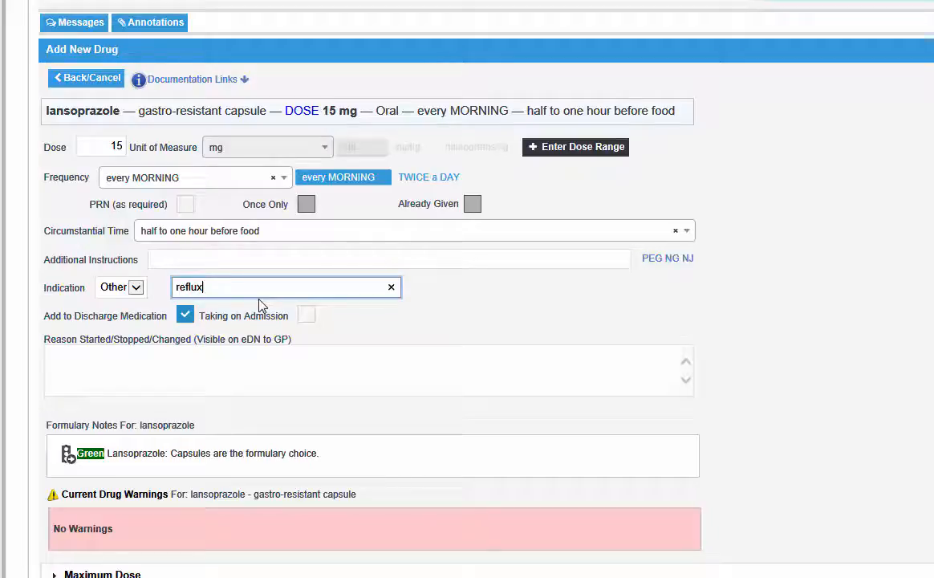
pyautogui.click(260, 304)
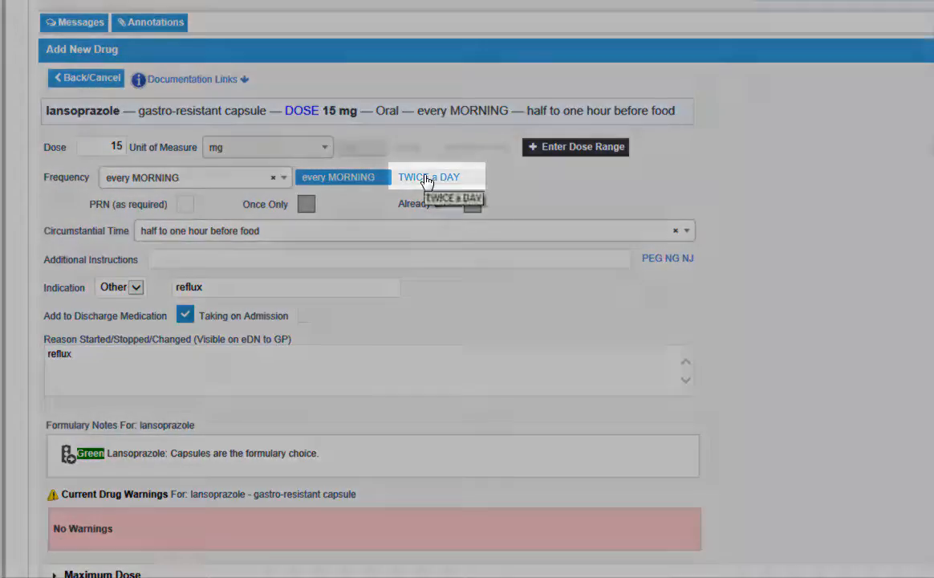
pyautogui.click(426, 178)
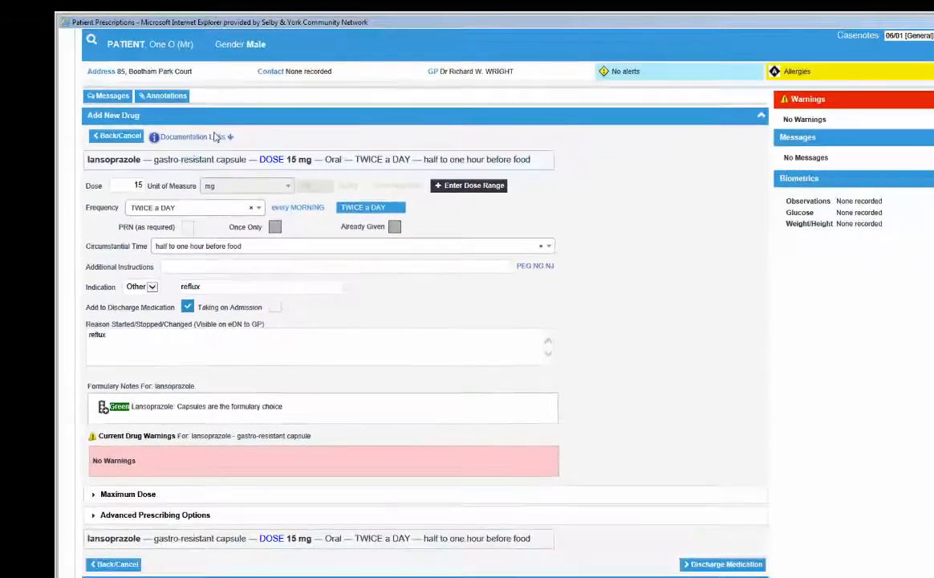
# Consult the lansoprazole monograph through the documentation links, reading down to the dosage information, and close it.
pyautogui.click(227, 137)
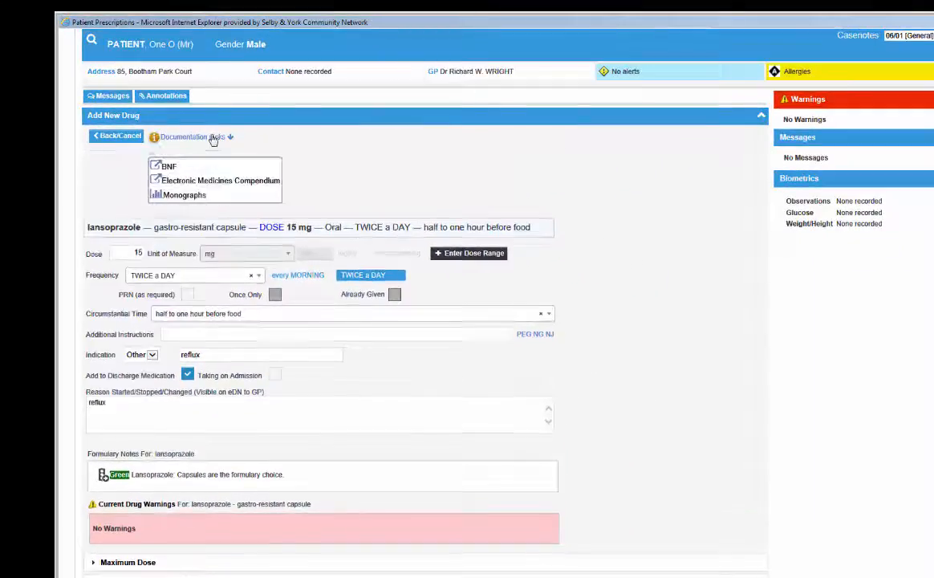
pyautogui.click(181, 197)
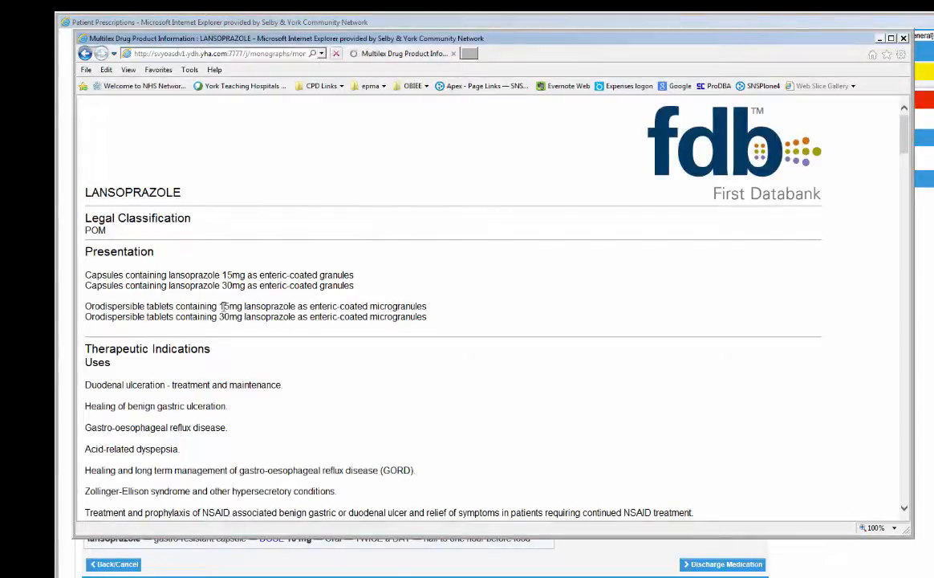
pyautogui.scroll(-5, 224, 311)
pyautogui.scroll(-6, 224, 312)
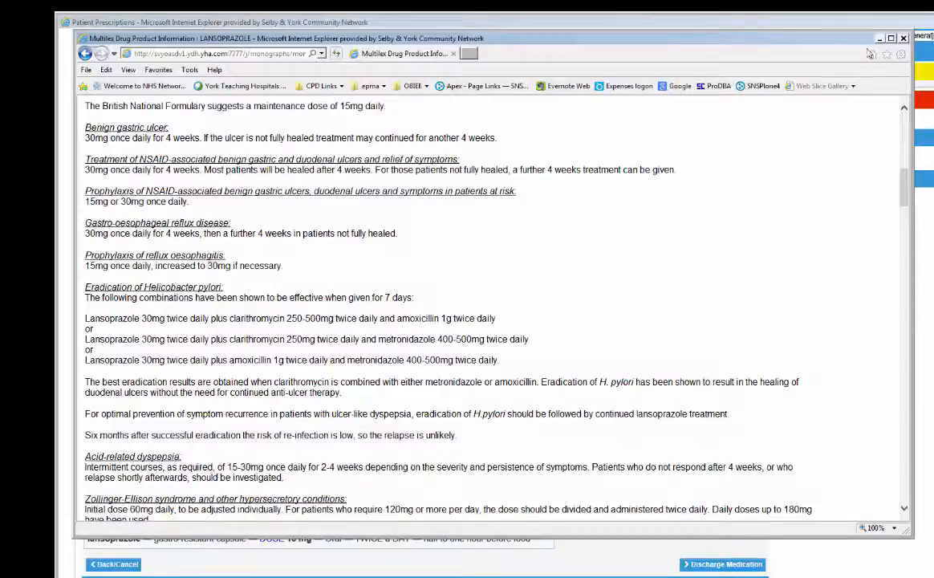
pyautogui.click(903, 38)
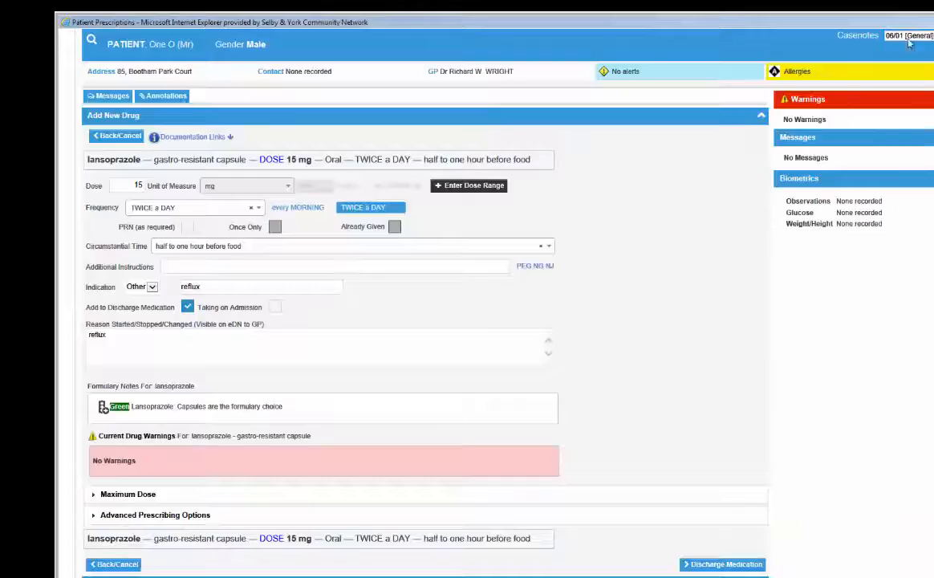
# Look up the lansoprazole entry in the BNF for its indications and dose, and close it.
pyautogui.click(199, 139)
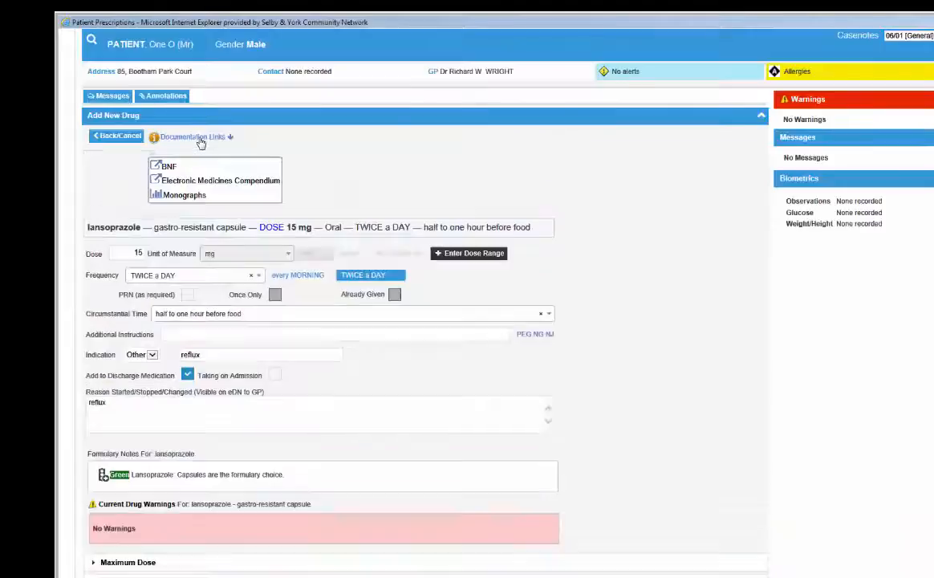
pyautogui.click(169, 172)
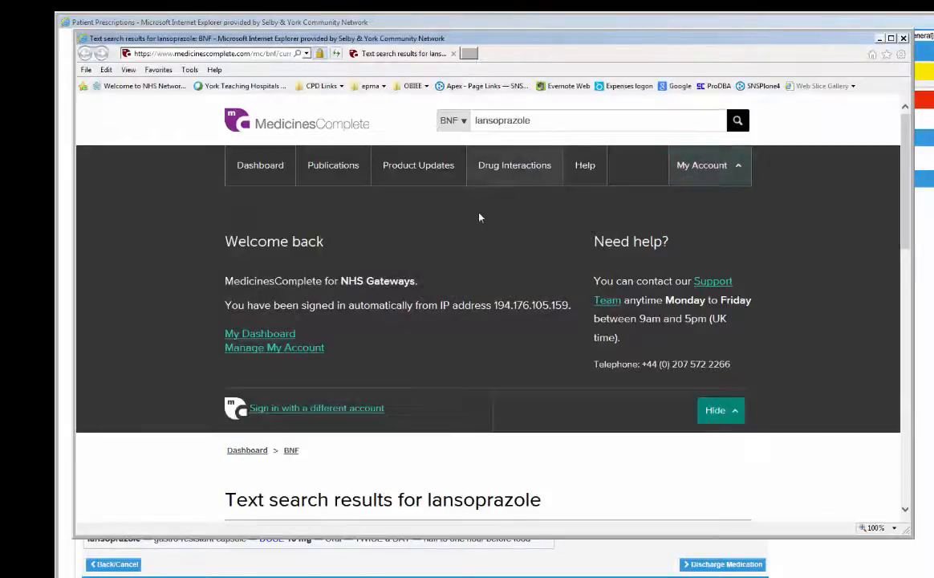
pyautogui.scroll(-2, 380, 348)
pyautogui.click(234, 426)
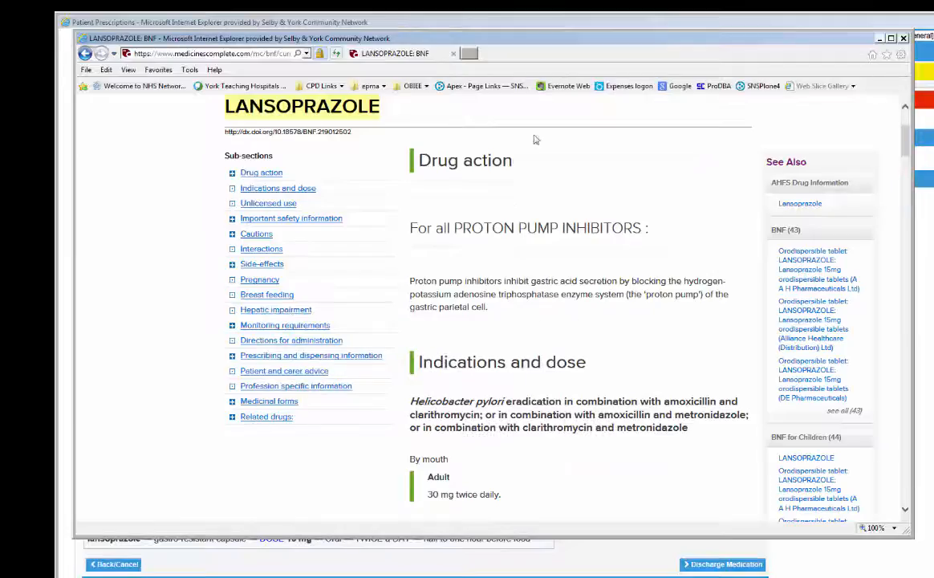
pyautogui.click(903, 39)
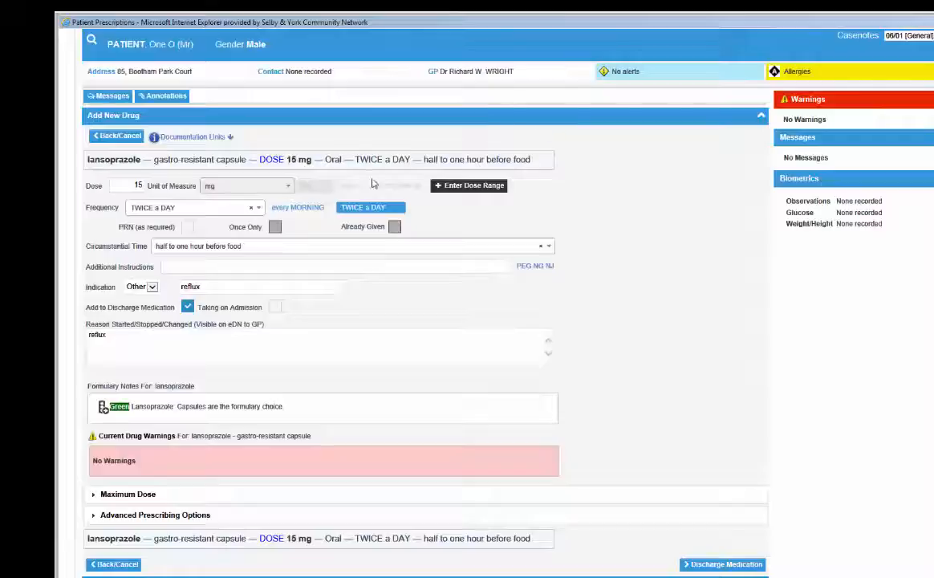
# Set the lansoprazole frequency to every MORNING and Continue by GP to Yes, and confirm the discharge prescription.
pyautogui.click(284, 209)
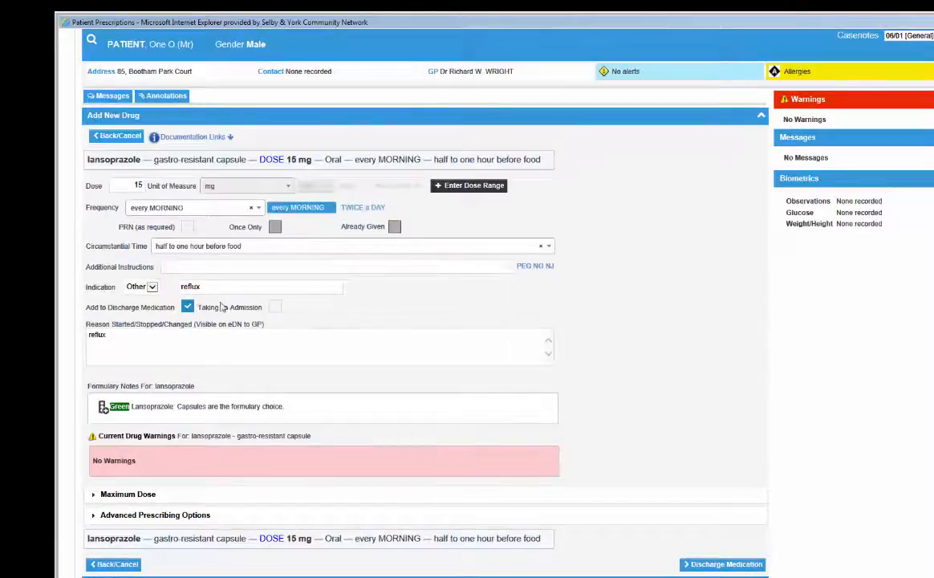
pyautogui.click(724, 564)
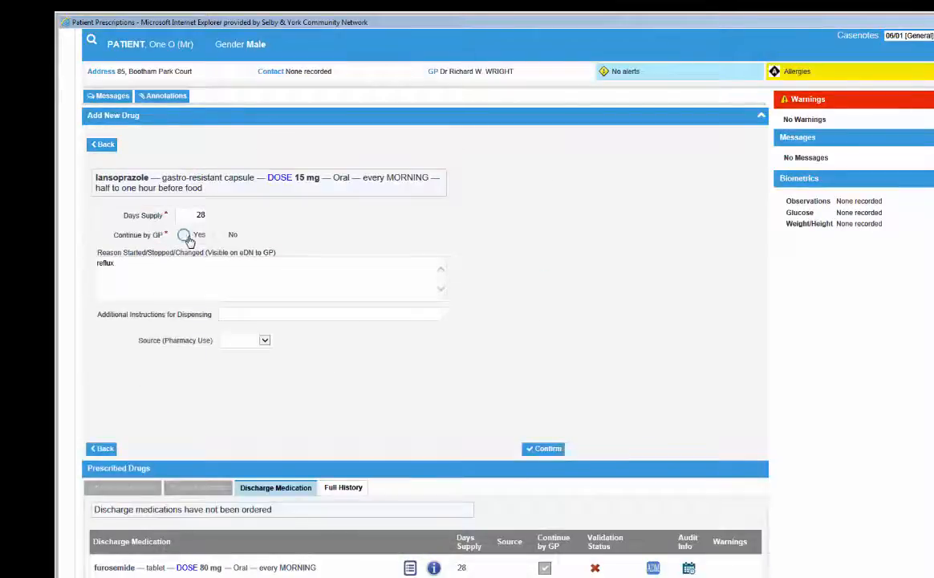
pyautogui.click(184, 234)
pyautogui.click(544, 447)
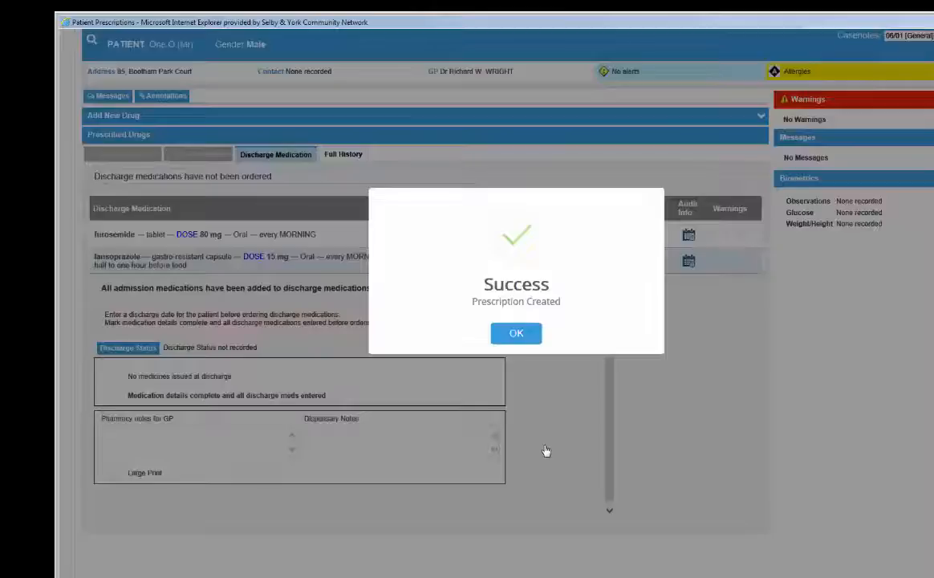
pyautogui.click(517, 334)
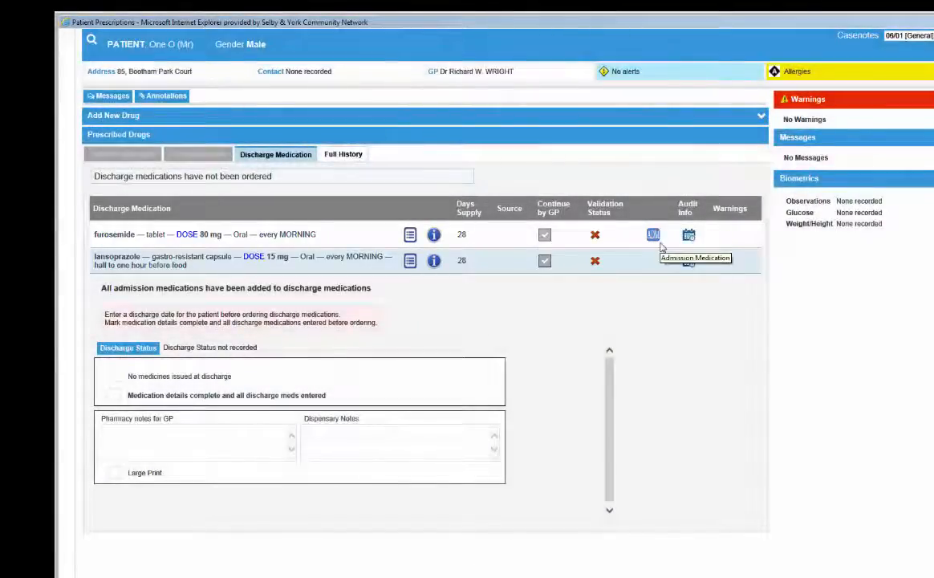
# Search for "asp 75", choose the aspirin 75 mg dispersible tablet every MORNING, and consult the key for its furosemide interaction warning.
pyautogui.click(125, 120)
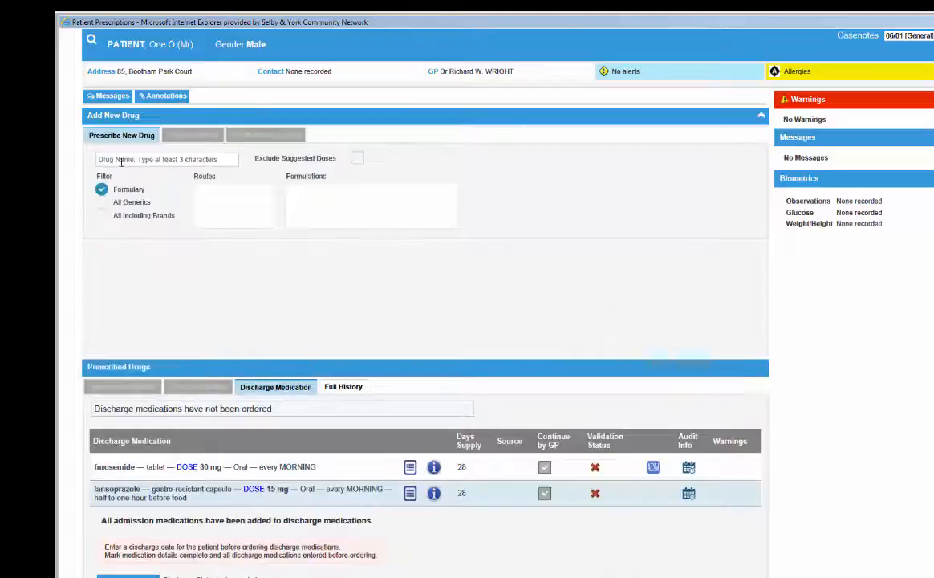
pyautogui.click(122, 159)
pyautogui.write('asp 7')
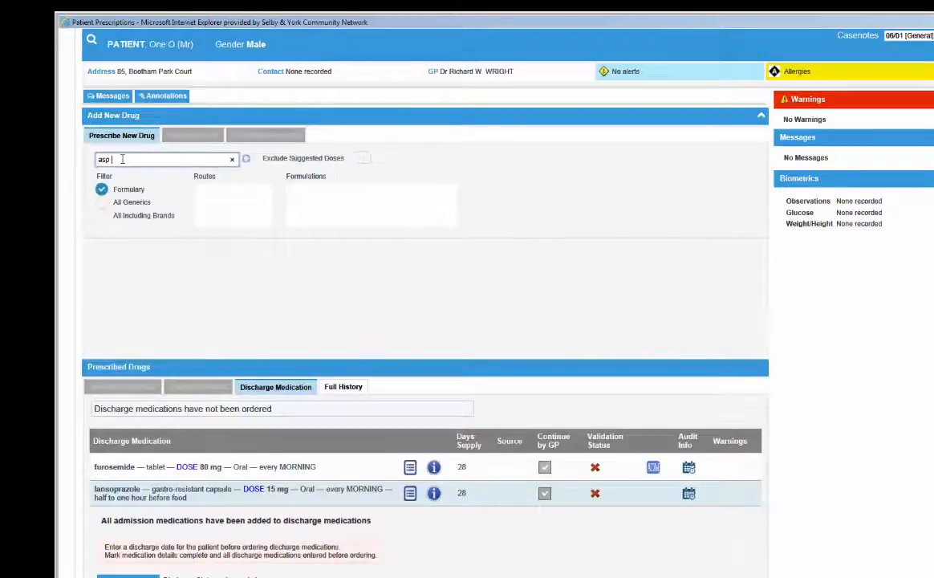
pyautogui.write('5')
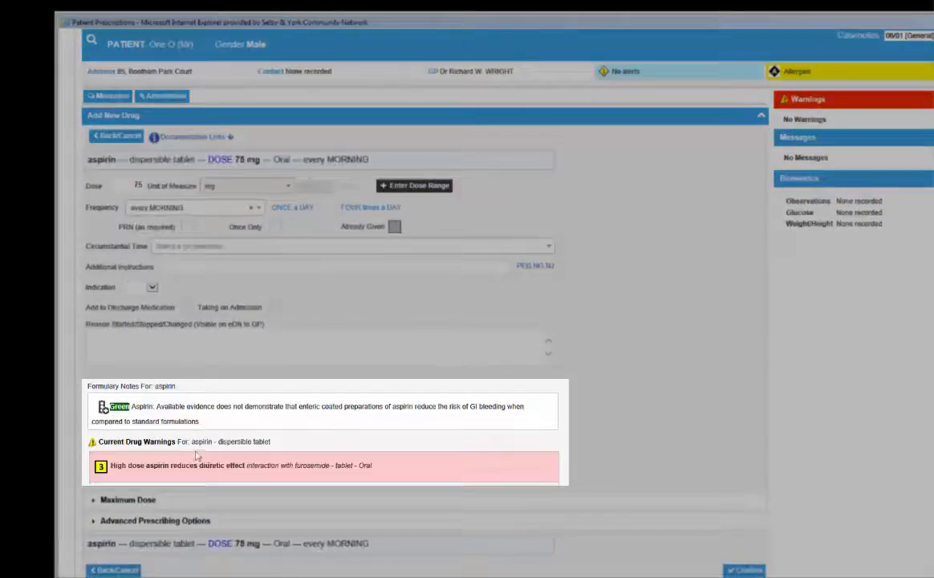
pyautogui.click(125, 418)
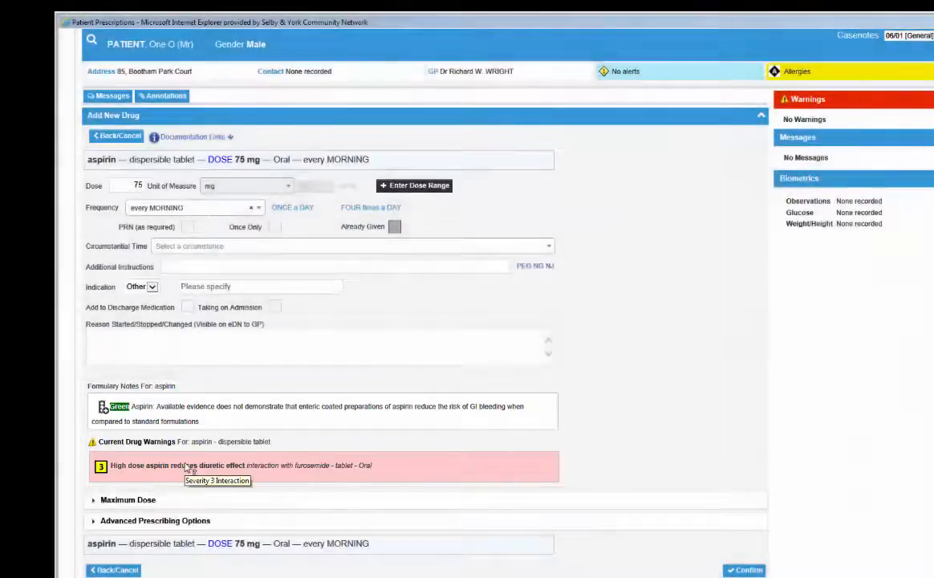
pyautogui.click(187, 468)
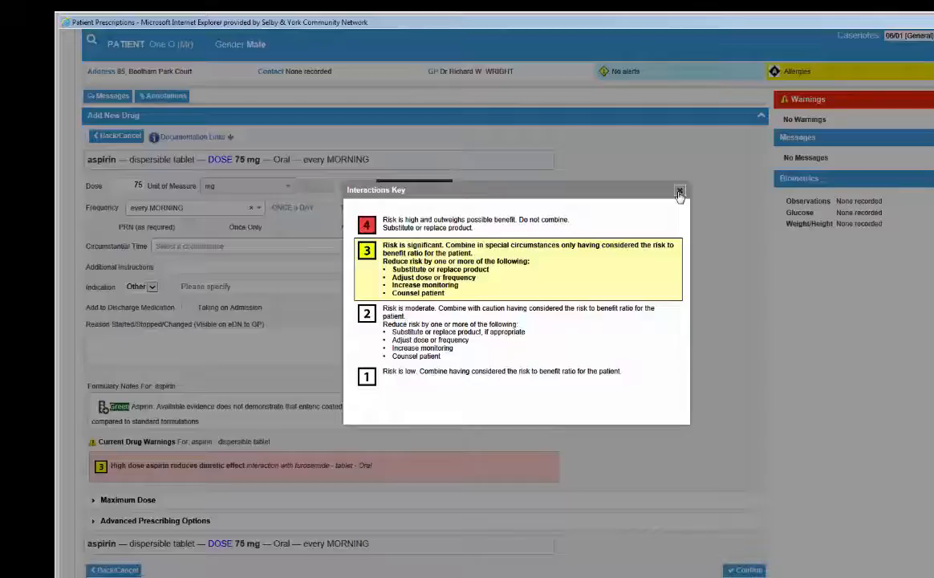
pyautogui.click(679, 192)
# Add the aspirin 75 mg prescription to discharge medication with Continue by GP set to Yes, and confirm it.
pyautogui.click(745, 570)
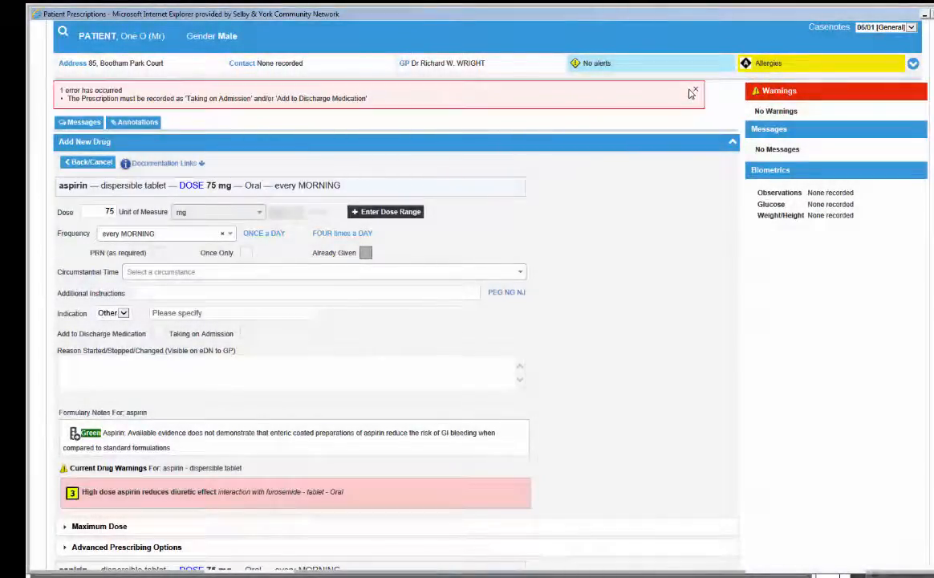
pyautogui.click(158, 334)
pyautogui.scroll(-1, 653, 433)
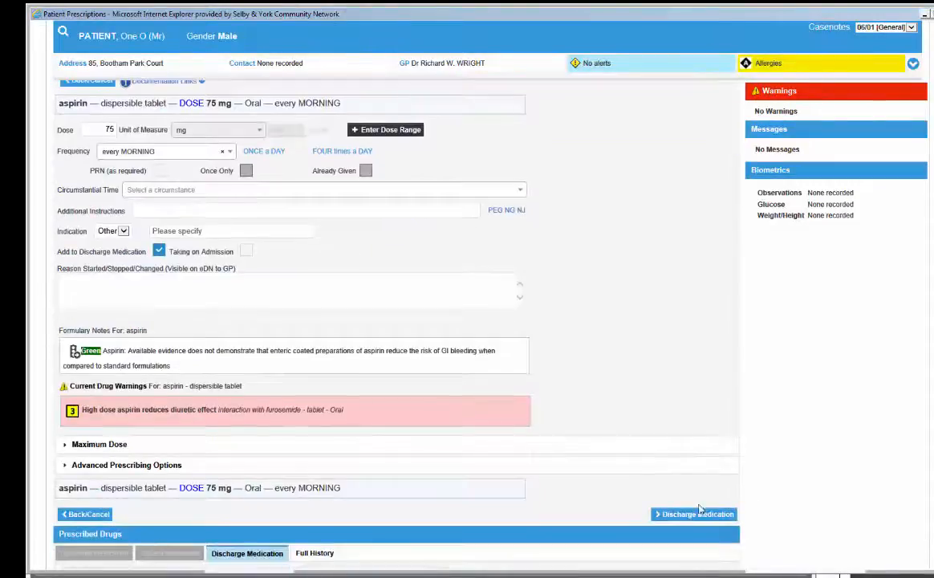
pyautogui.click(693, 511)
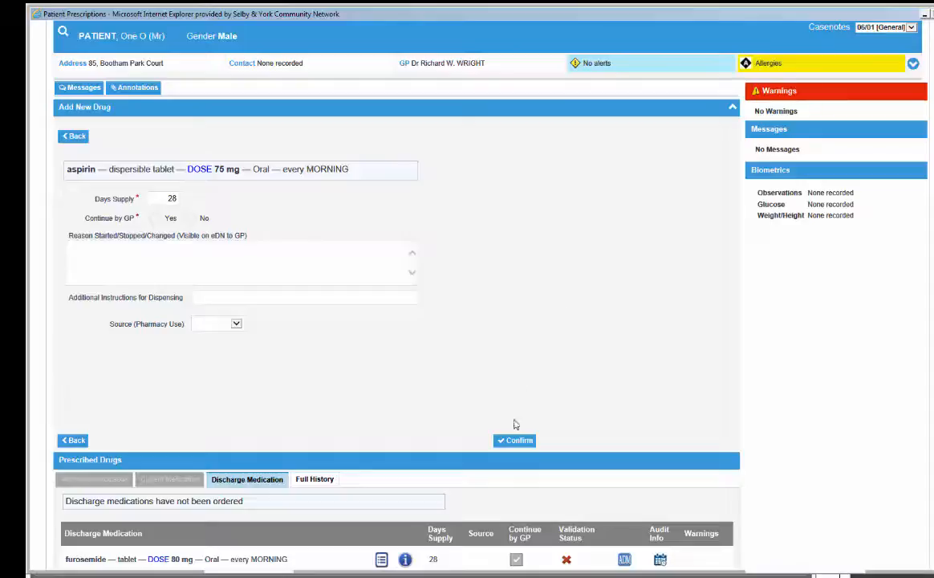
pyautogui.click(155, 217)
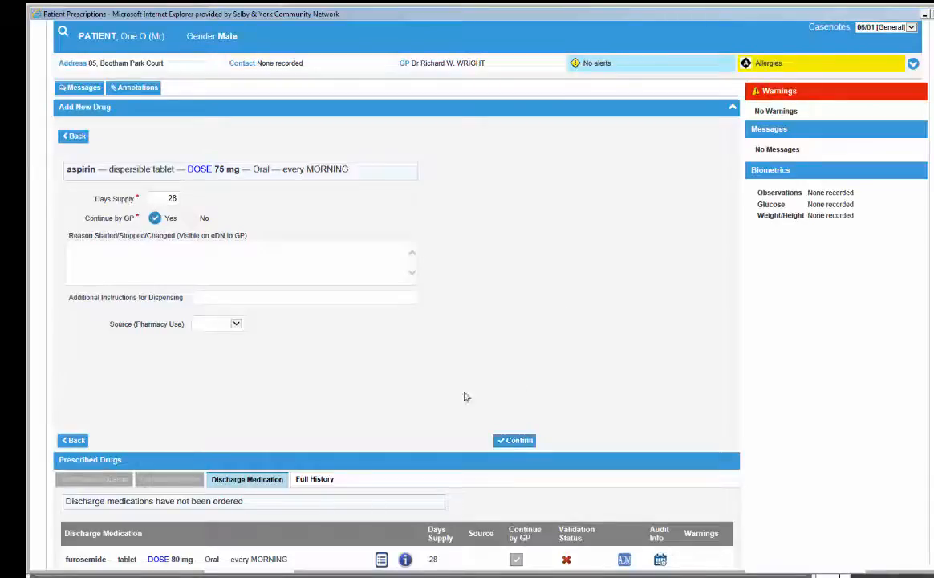
pyautogui.click(517, 442)
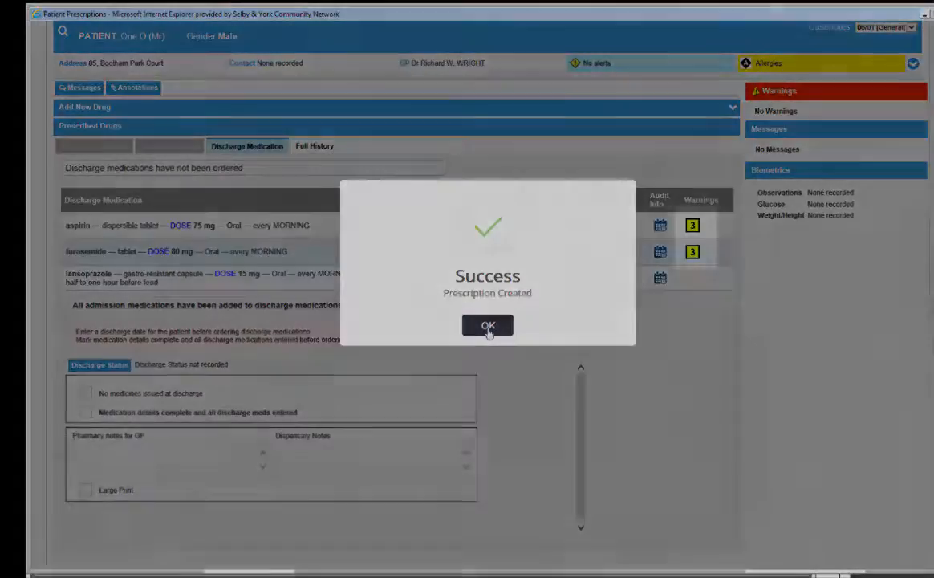
pyautogui.click(488, 325)
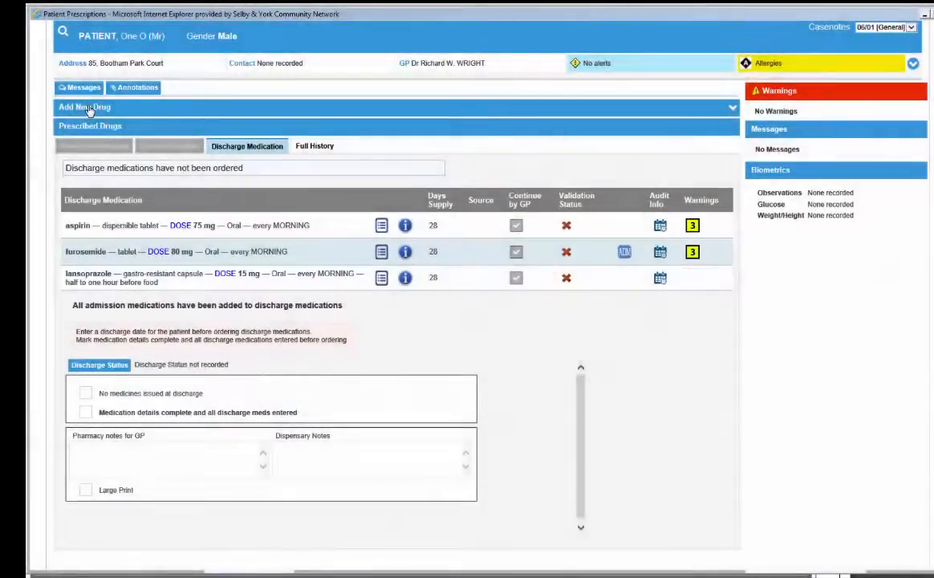
# Find the amitriptyline hydrochloride 50 mg tablet every NIGHT with "ami 50" and mark it Taking on Admission and Stopped On or During Admission.
pyautogui.click(89, 108)
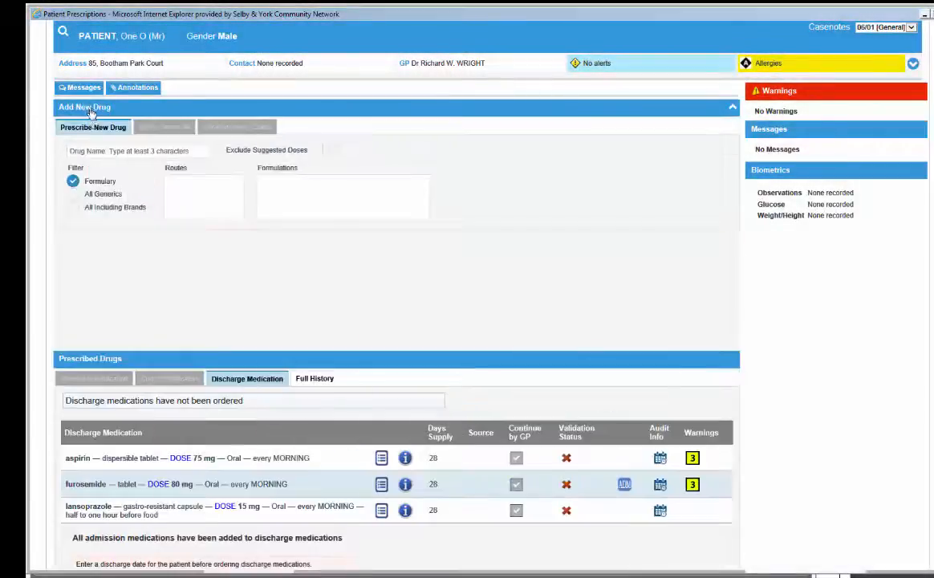
pyautogui.click(109, 151)
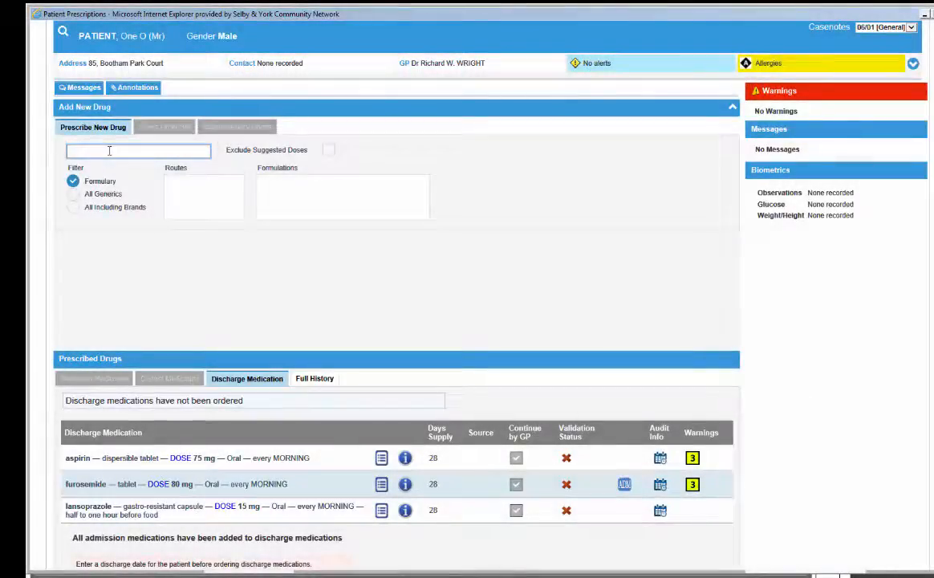
pyautogui.write('ami 50')
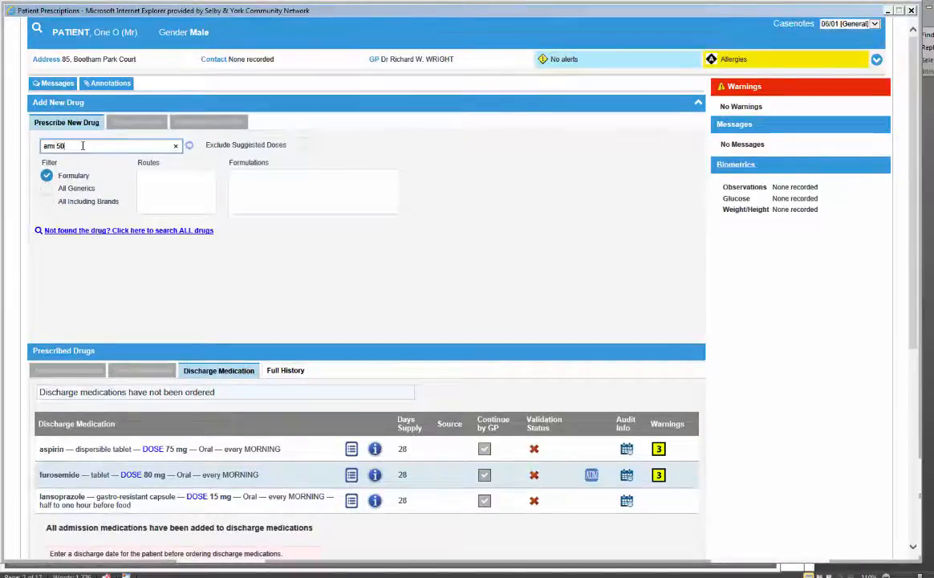
pyautogui.click(120, 254)
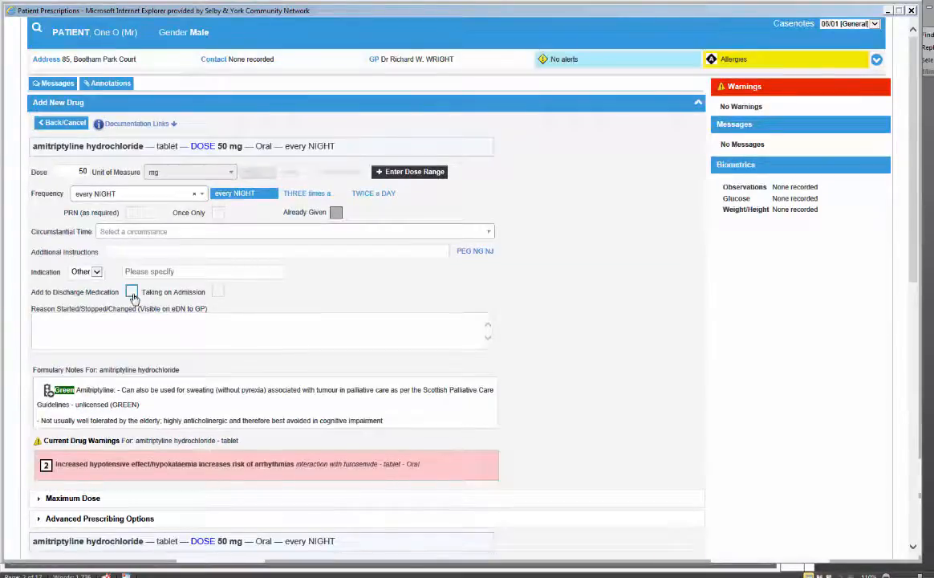
pyautogui.click(217, 293)
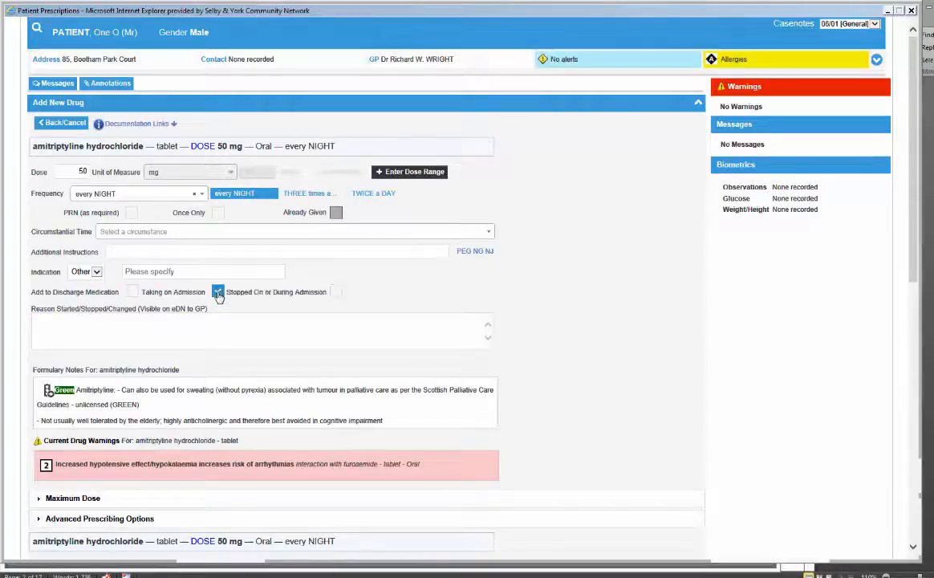
pyautogui.click(337, 293)
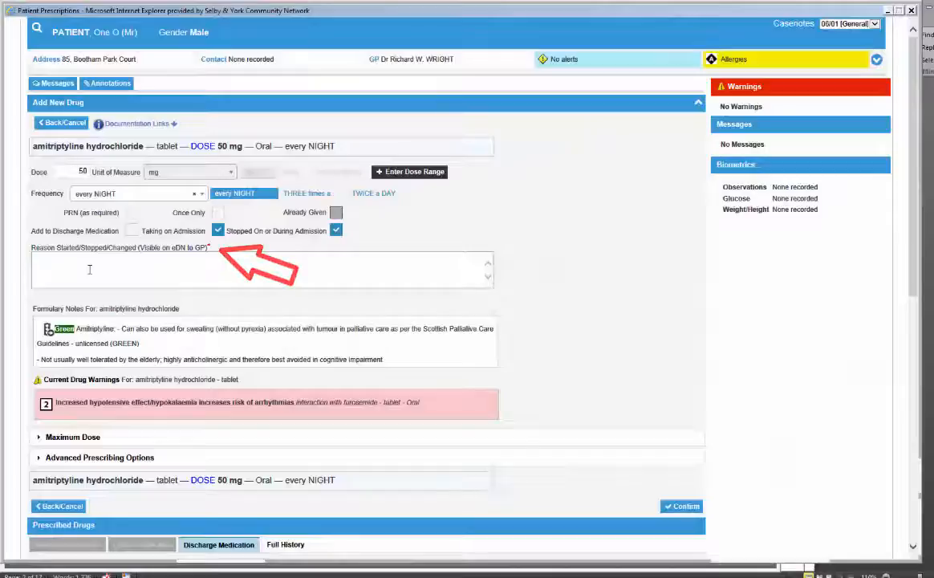
# Enter "no longer clinically required" as the reason for stopping amitriptyline and confirm the prescription.
pyautogui.click(672, 509)
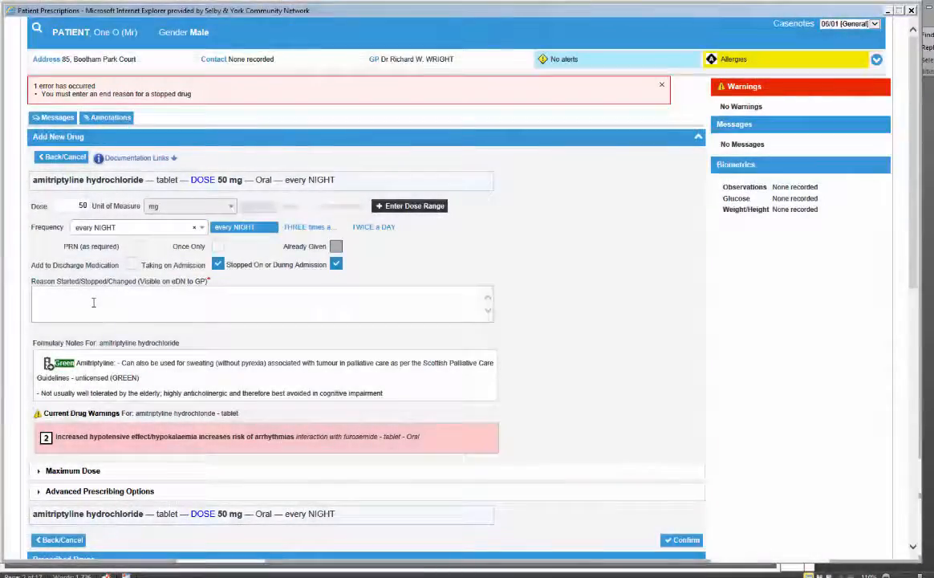
pyautogui.click(93, 302)
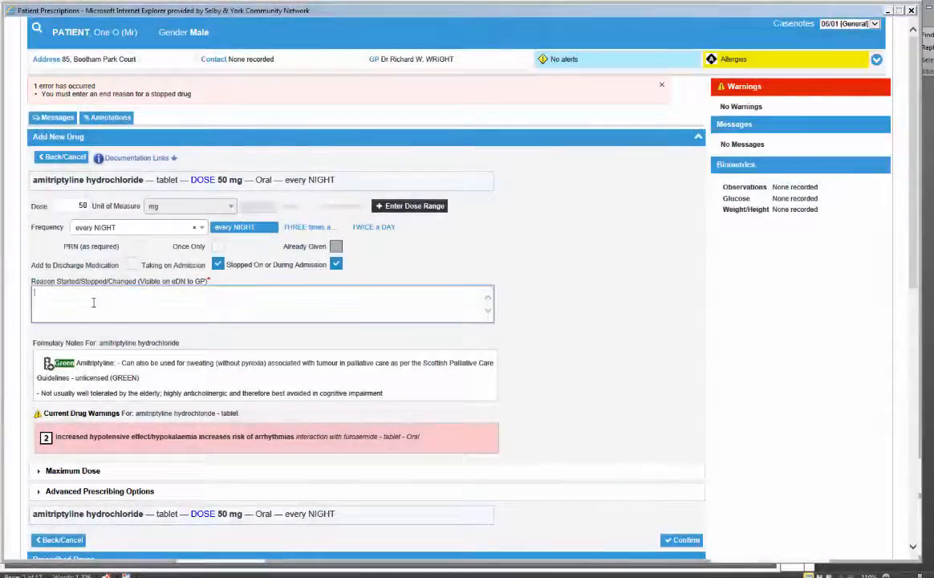
pyautogui.write('no l')
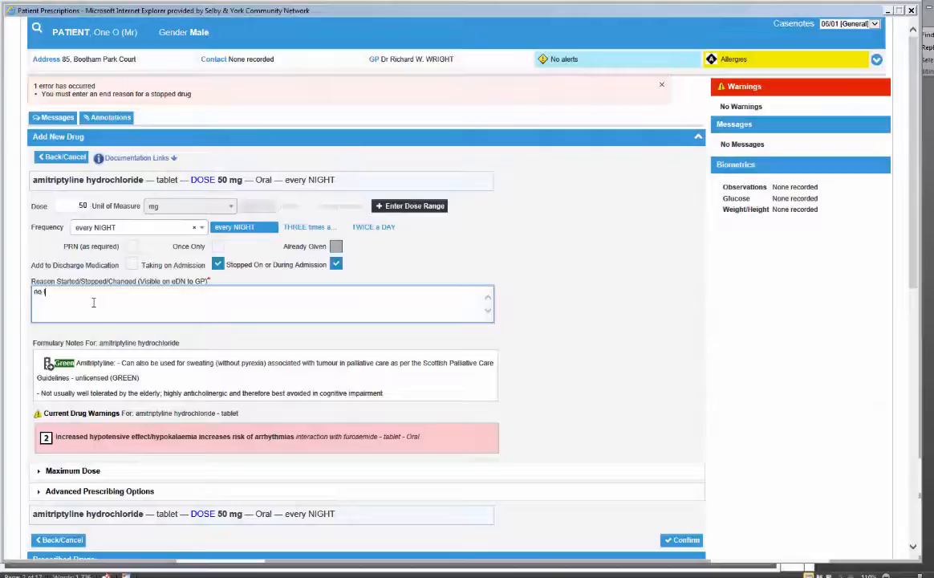
pyautogui.write('onger cl')
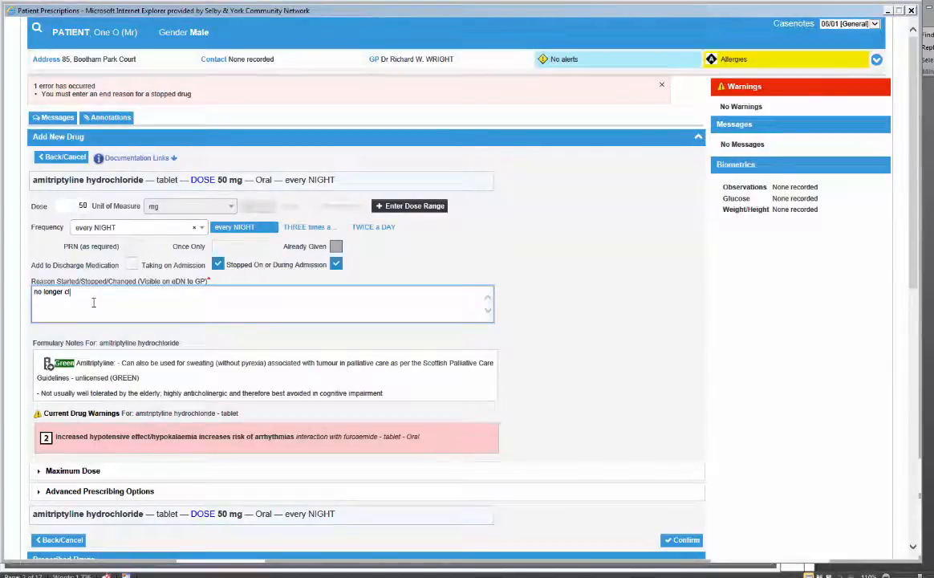
pyautogui.write('inically required')
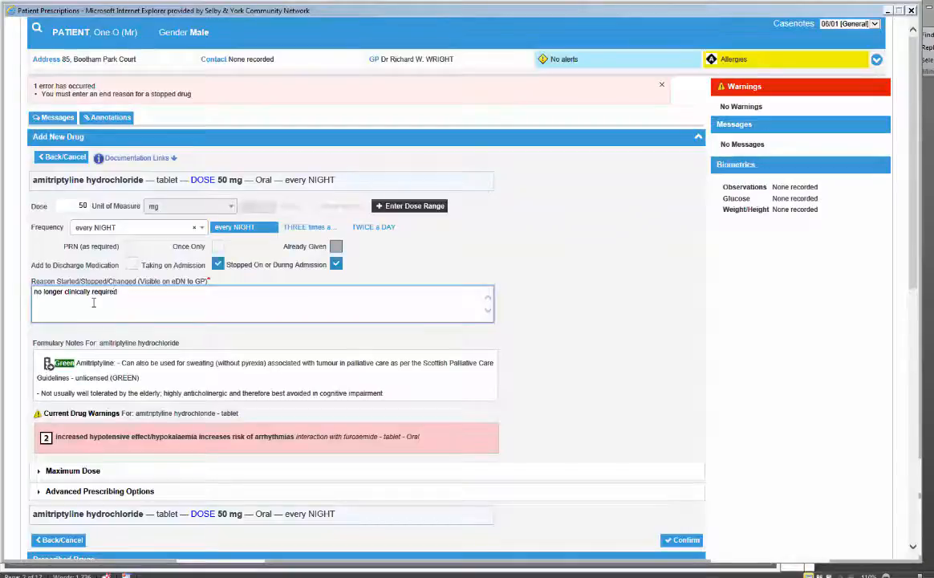
pyautogui.click(690, 542)
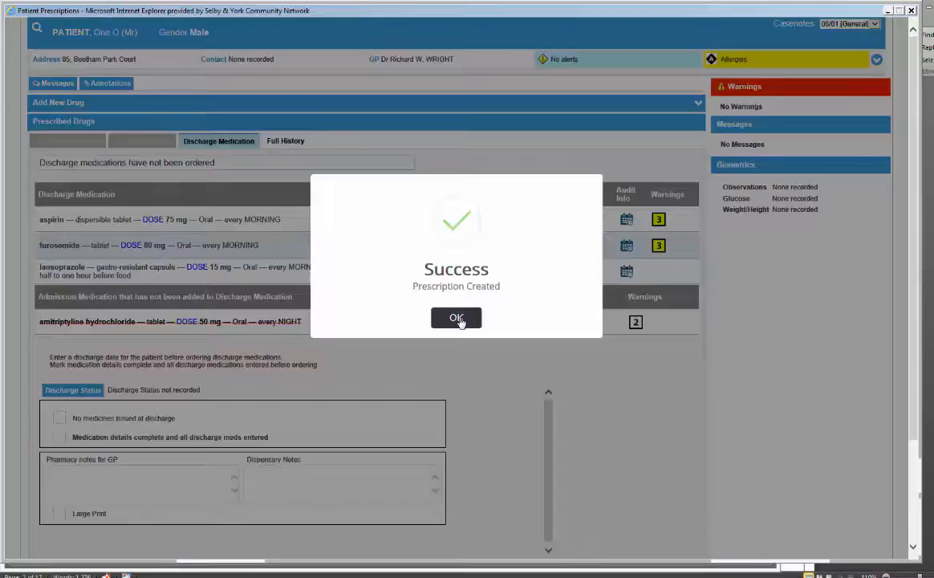
pyautogui.click(457, 319)
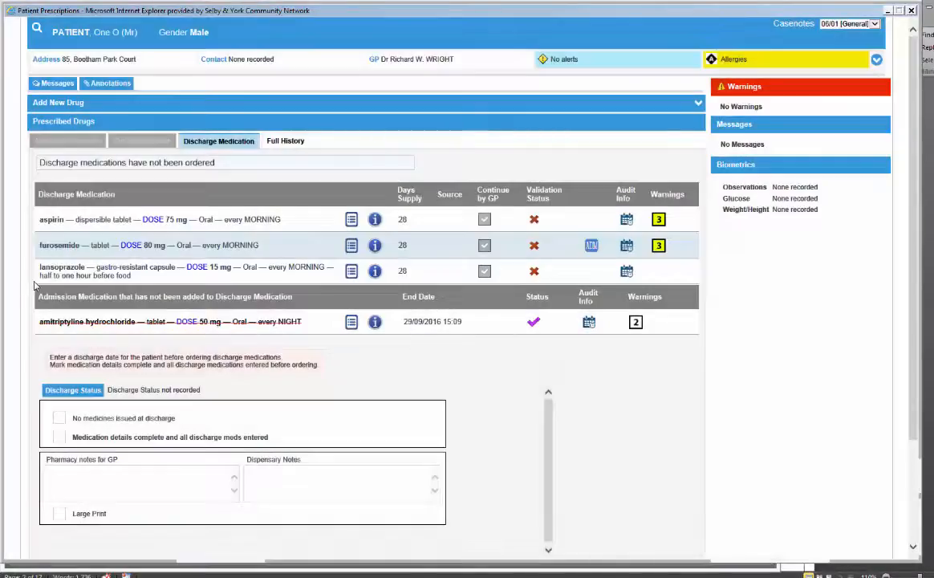
pyautogui.moveTo(275, 328)
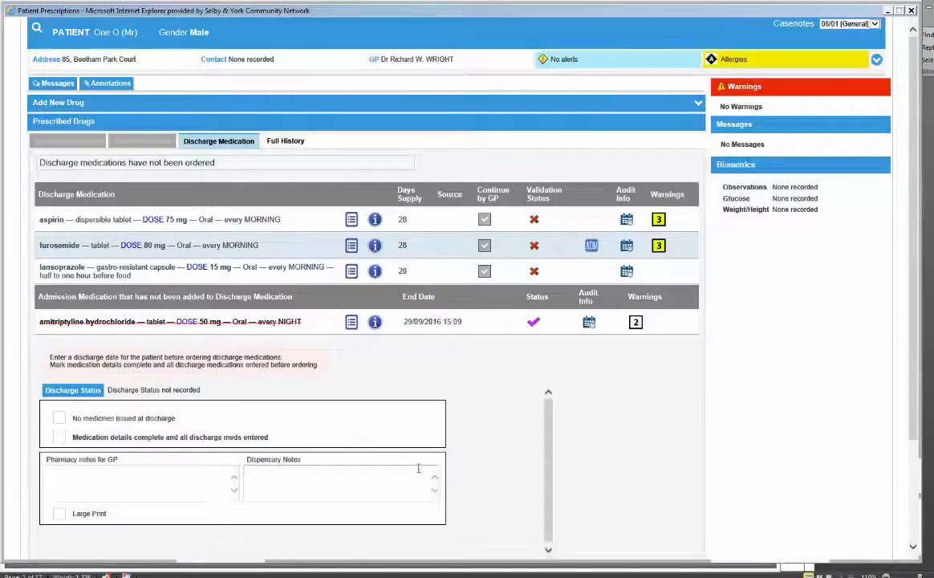
# Search all generics for "metho 7.5" and choose the methotrexate 7.5 mg oral tablet ONCE a WEEK.
pyautogui.click(58, 102)
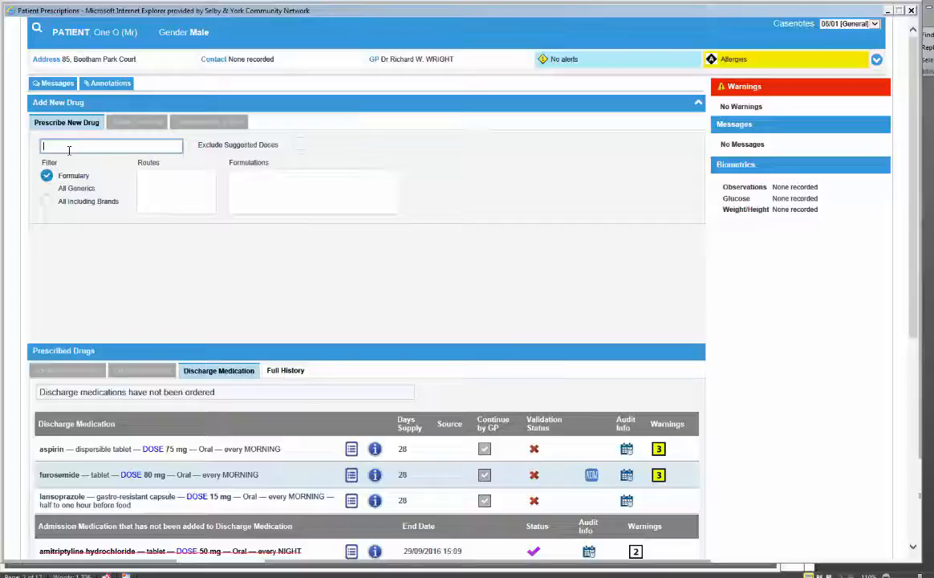
pyautogui.write('m')
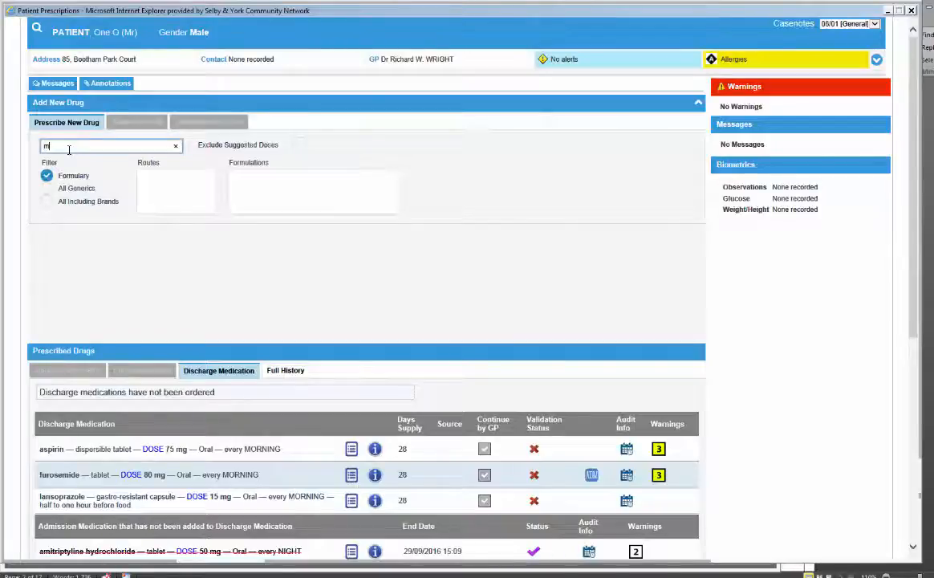
pyautogui.write('etho 7.5')
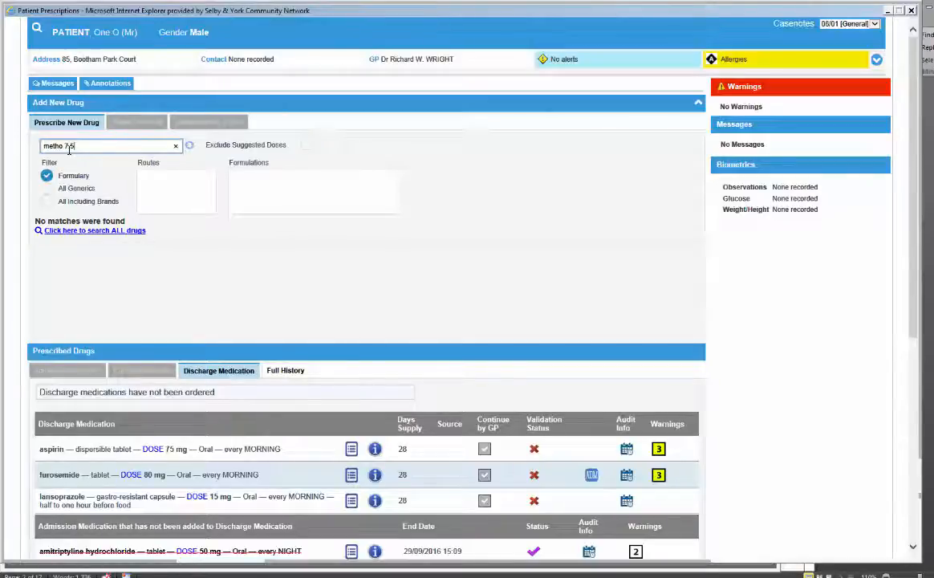
pyautogui.click(47, 190)
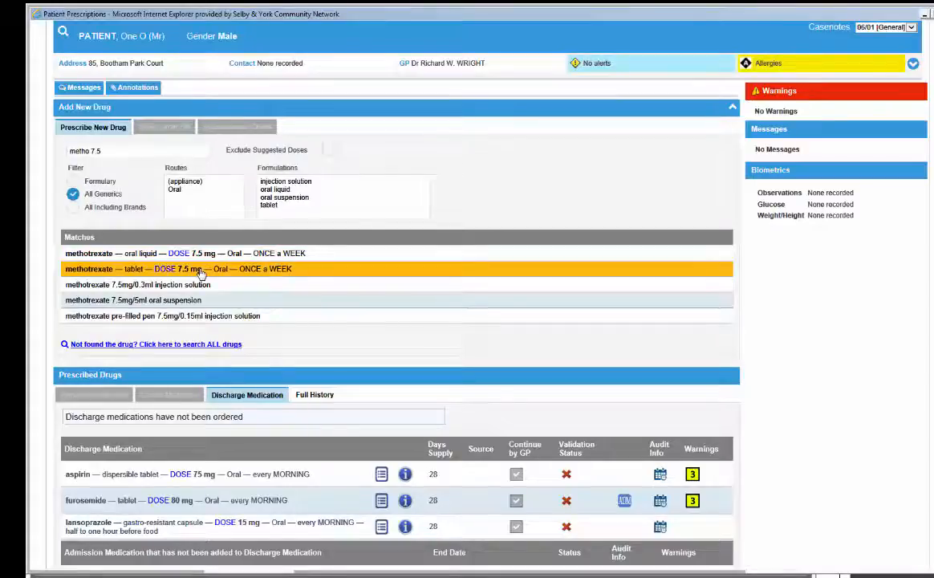
pyautogui.click(201, 273)
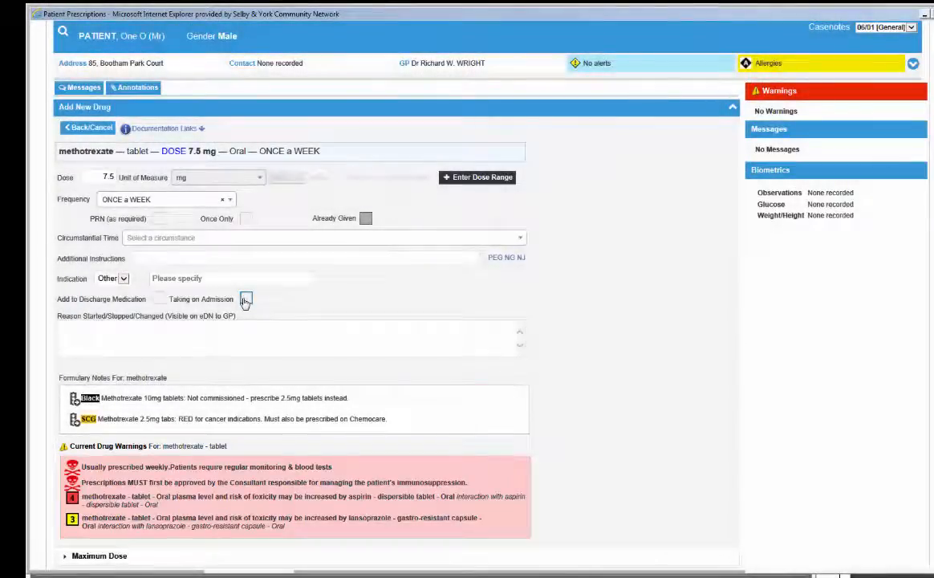
# Mark methotrexate as Taking on Admission and Stopped On or During Admission, with the reason "as per medication policy".
pyautogui.click(246, 300)
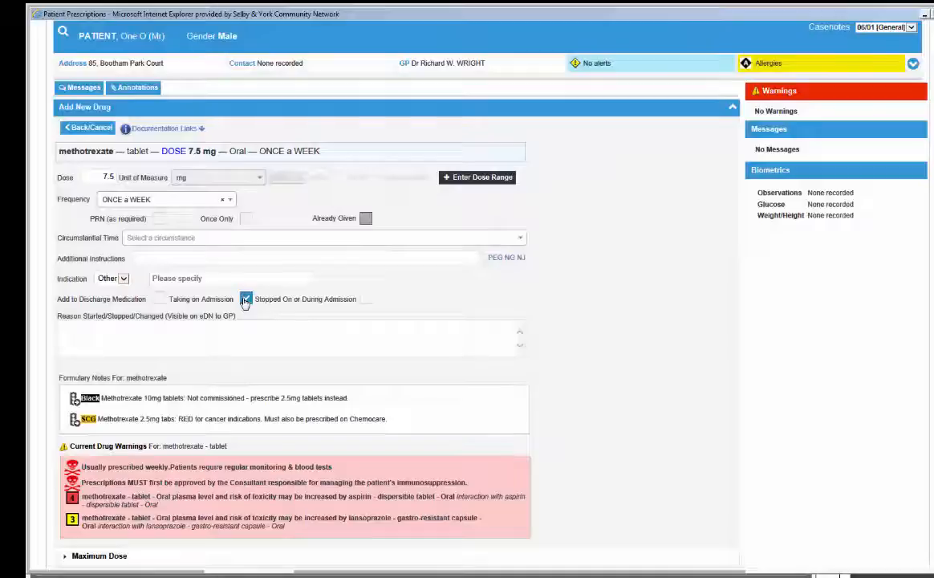
pyautogui.click(365, 300)
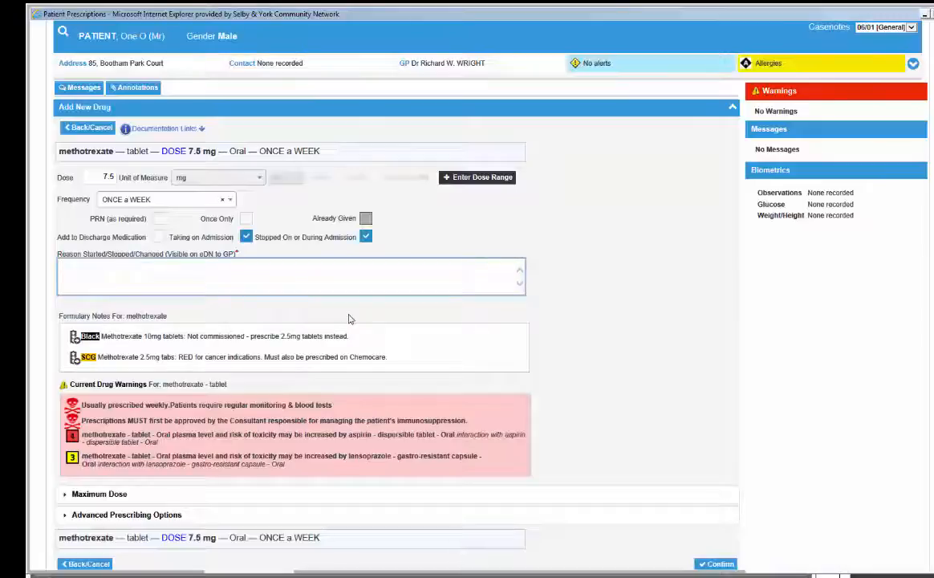
pyautogui.write('as per med')
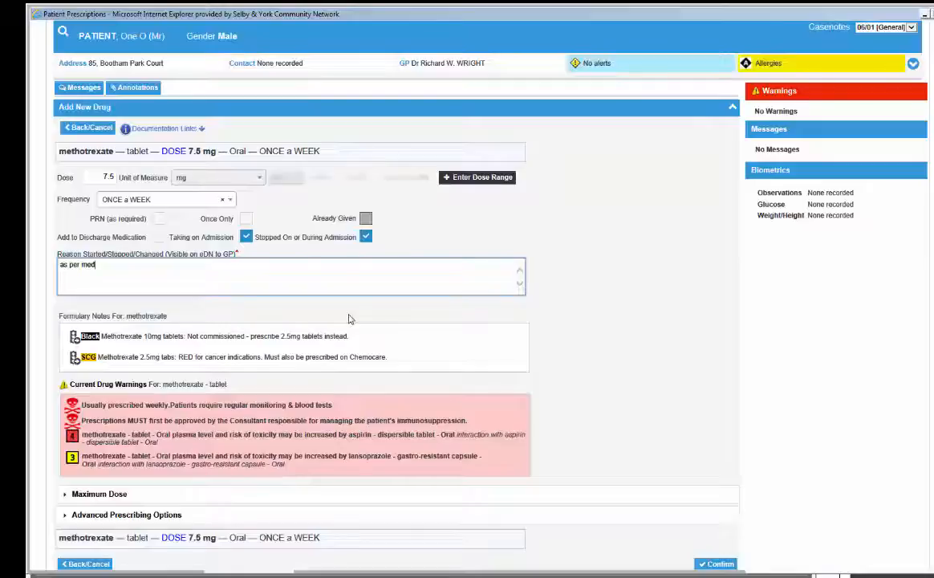
pyautogui.write('icalon policy')
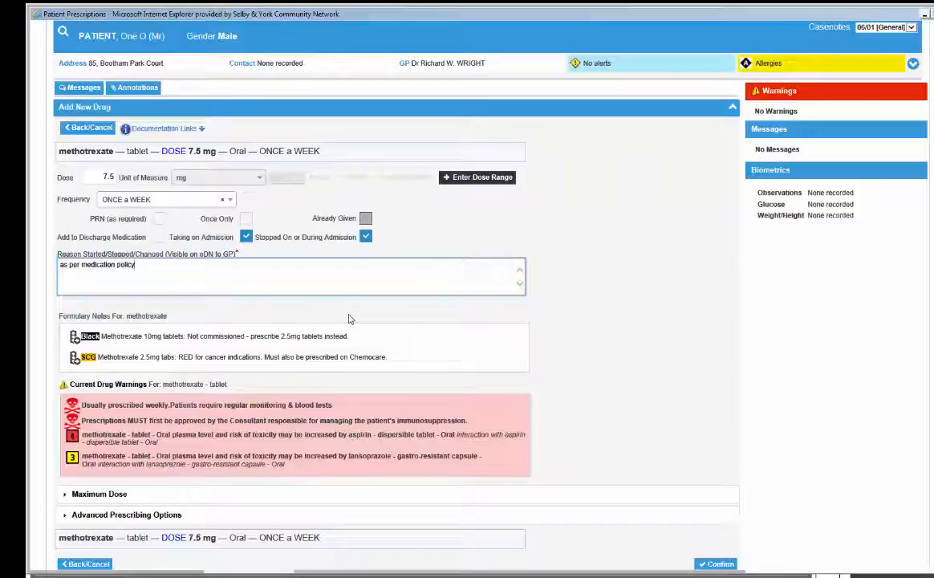
# Confirm the stopped methotrexate prescription and acknowledge that its drug warnings have been considered.
pyautogui.click(719, 565)
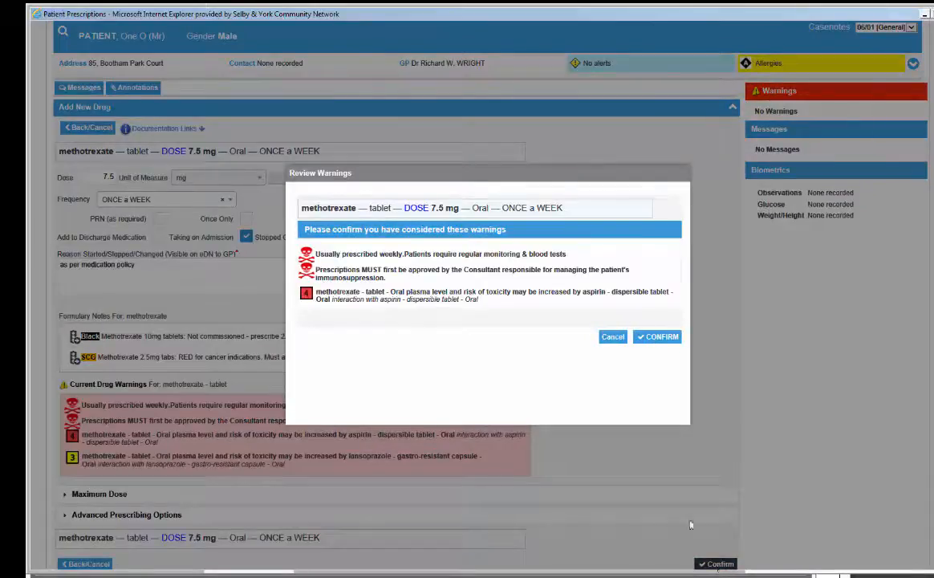
pyautogui.click(663, 337)
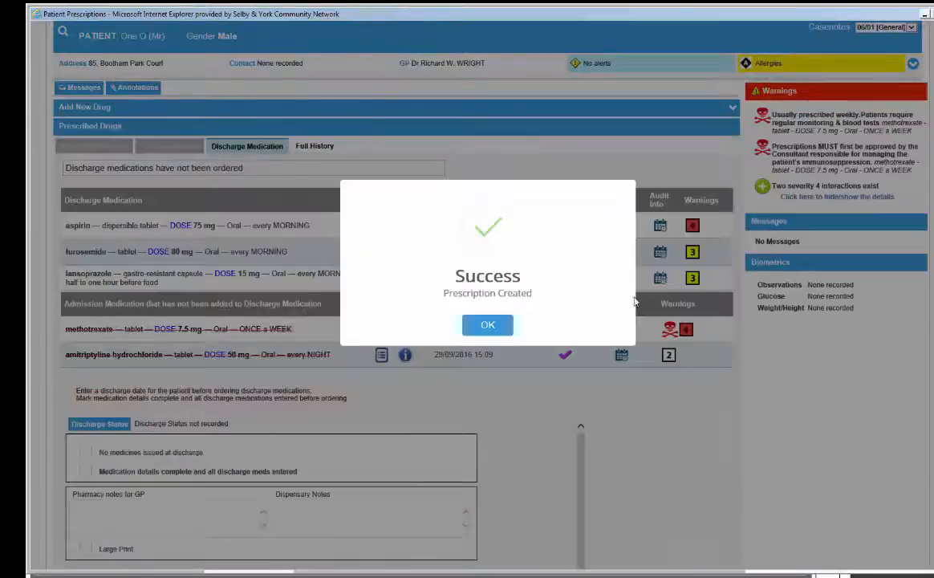
pyautogui.click(487, 326)
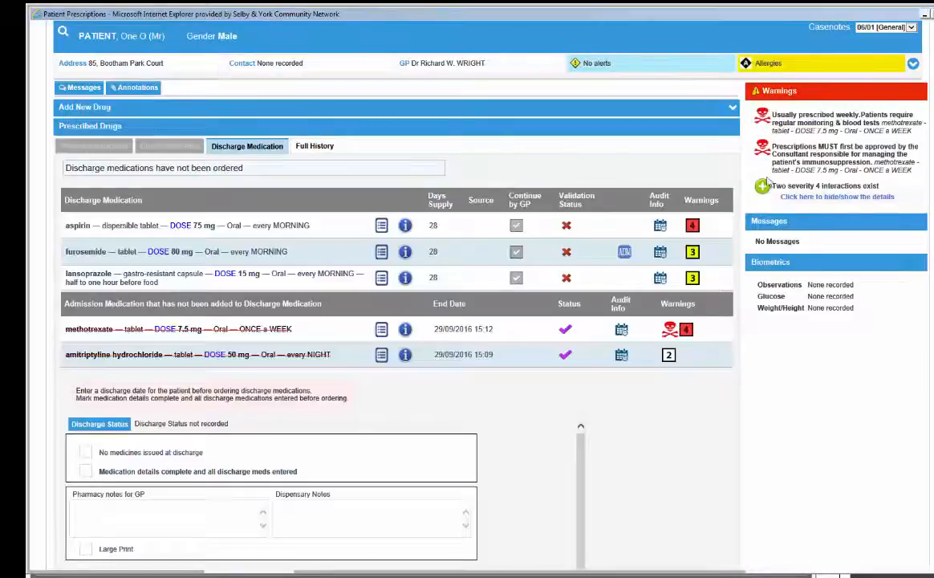
# Show the details of the severity 4 interactions in the warnings, hide them again, and look over the discharge medication.
pyautogui.click(835, 198)
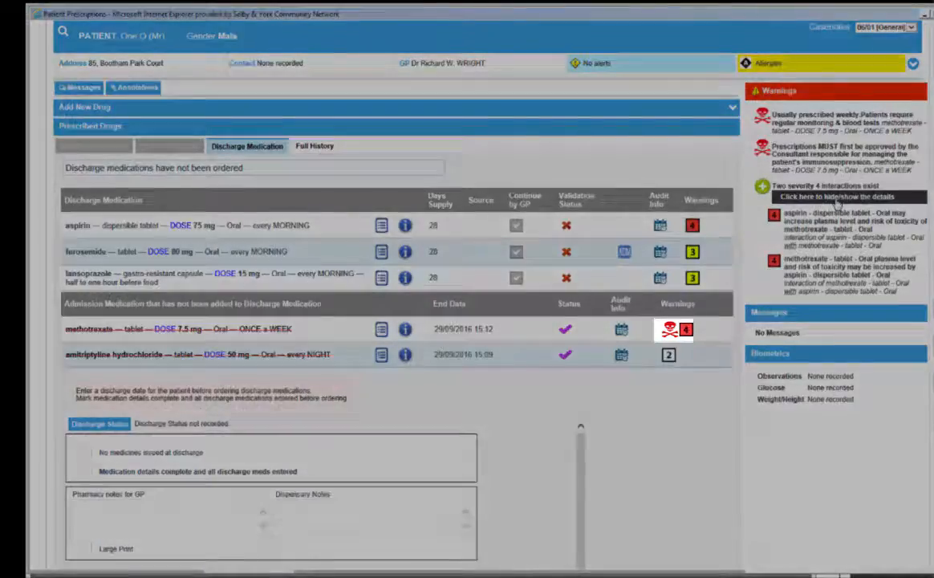
pyautogui.click(837, 203)
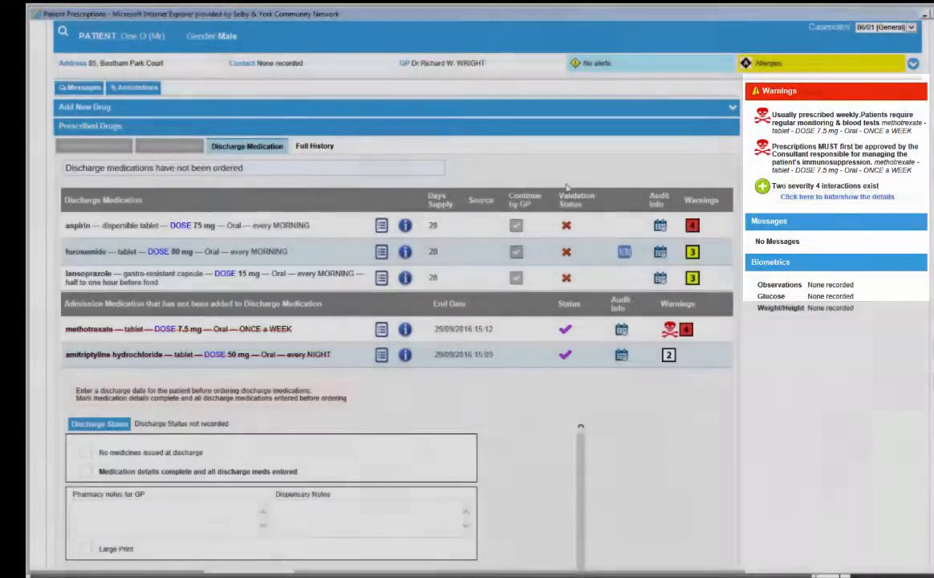
pyautogui.scroll(-3, 660, 397)
pyautogui.scroll(3, 660, 397)
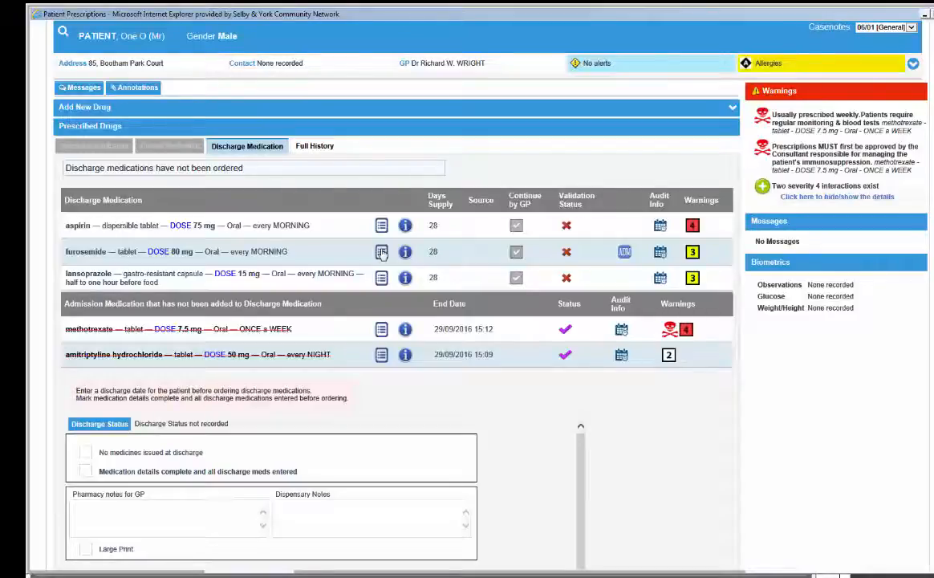
# Edit the furosemide dose details, set the dose to 40 mg, and confirm the updated prescription.
pyautogui.click(382, 253)
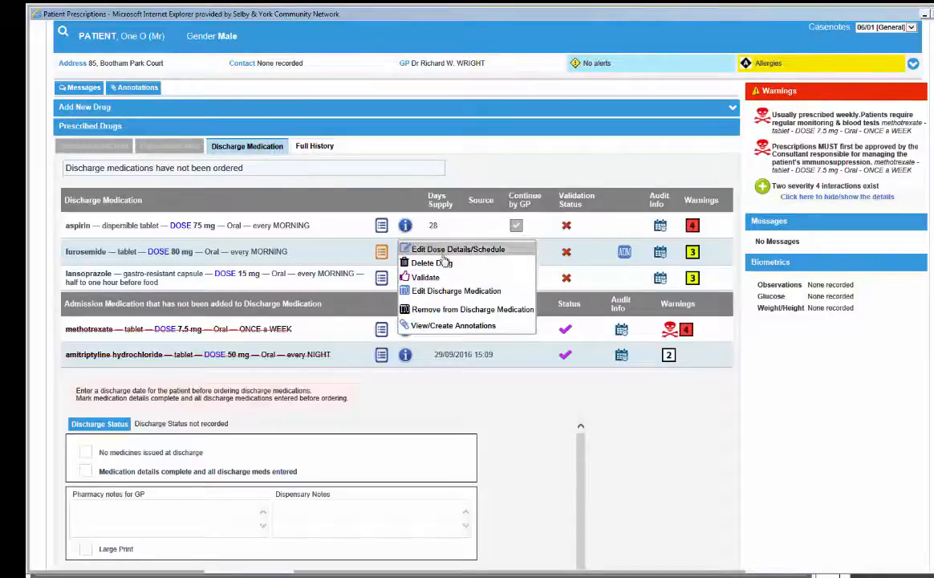
pyautogui.click(417, 245)
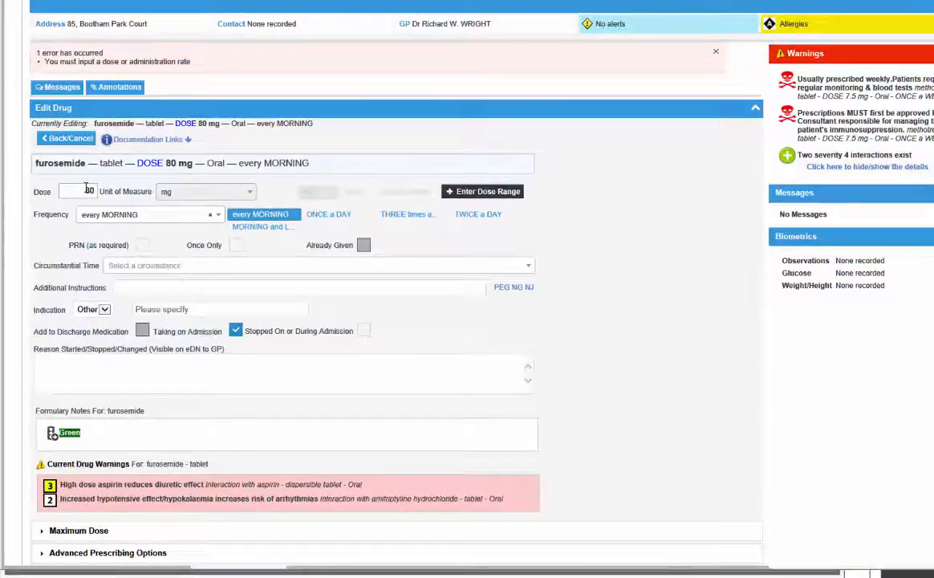
pyautogui.doubleClick(109, 219)
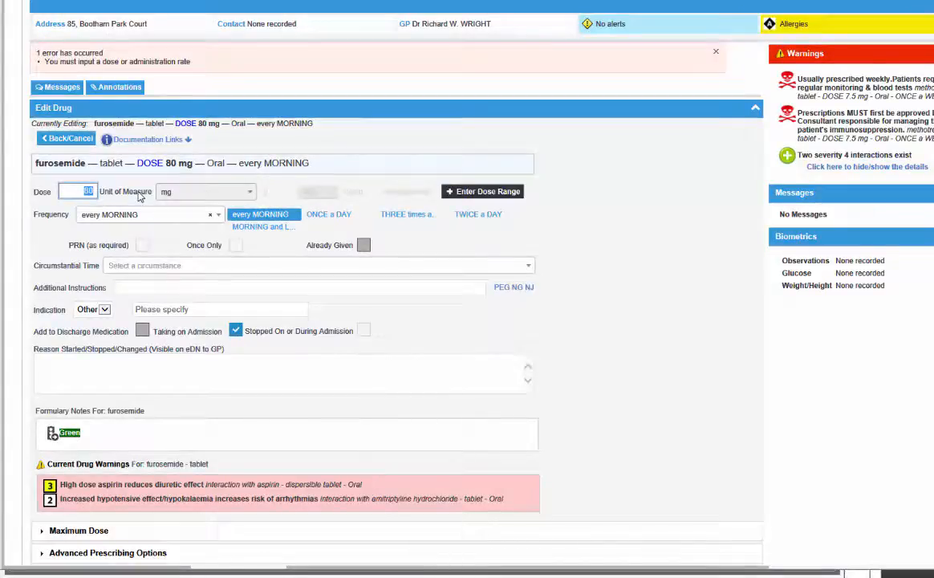
pyautogui.write('4')
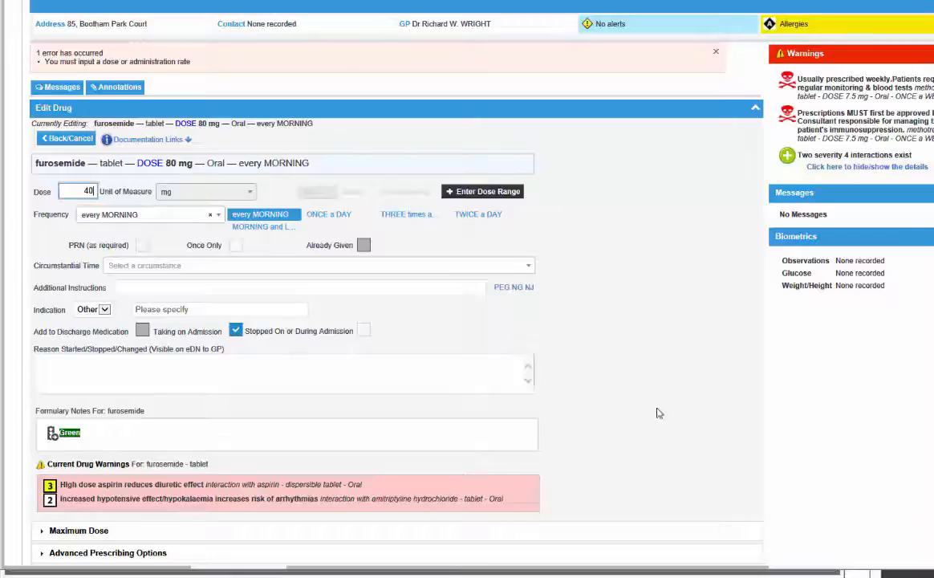
pyautogui.scroll(-3, 609, 403)
pyautogui.click(740, 431)
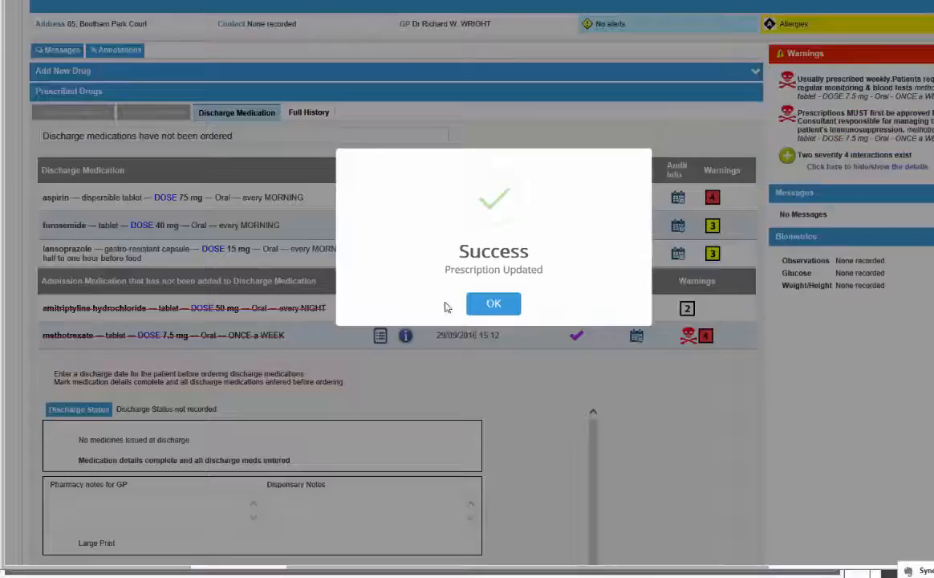
pyautogui.click(492, 305)
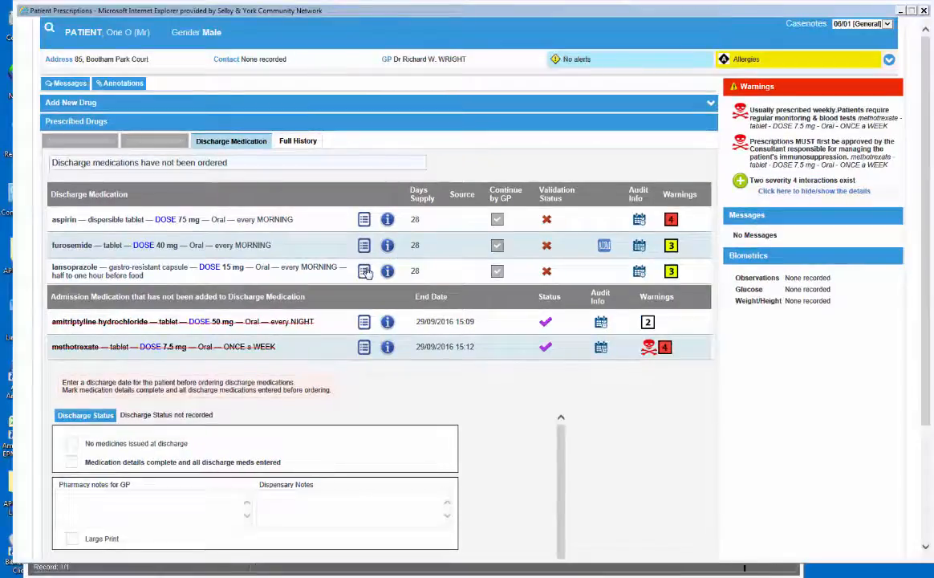
# Edit the lansoprazole discharge medication and set Continue by GP to No.
pyautogui.click(365, 271)
pyautogui.click(424, 310)
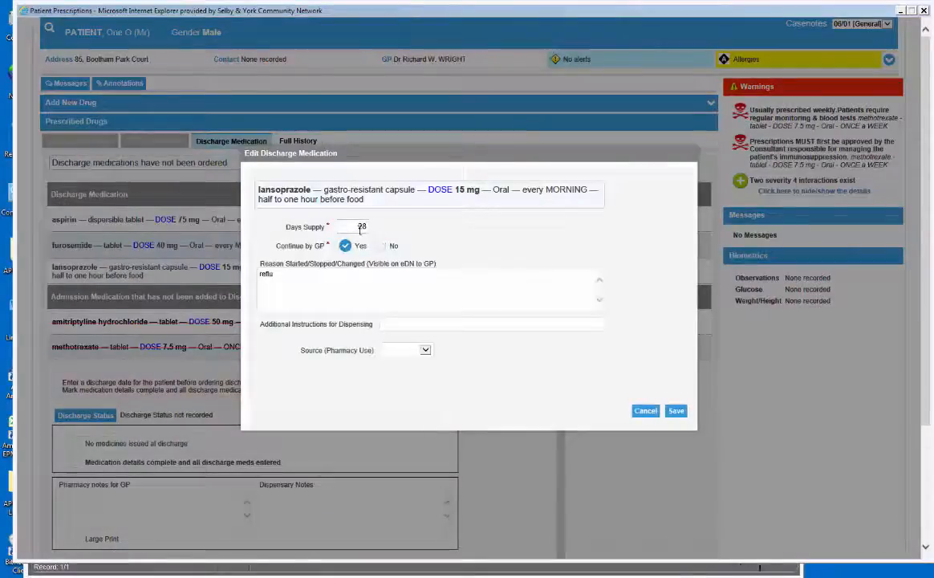
pyautogui.click(379, 246)
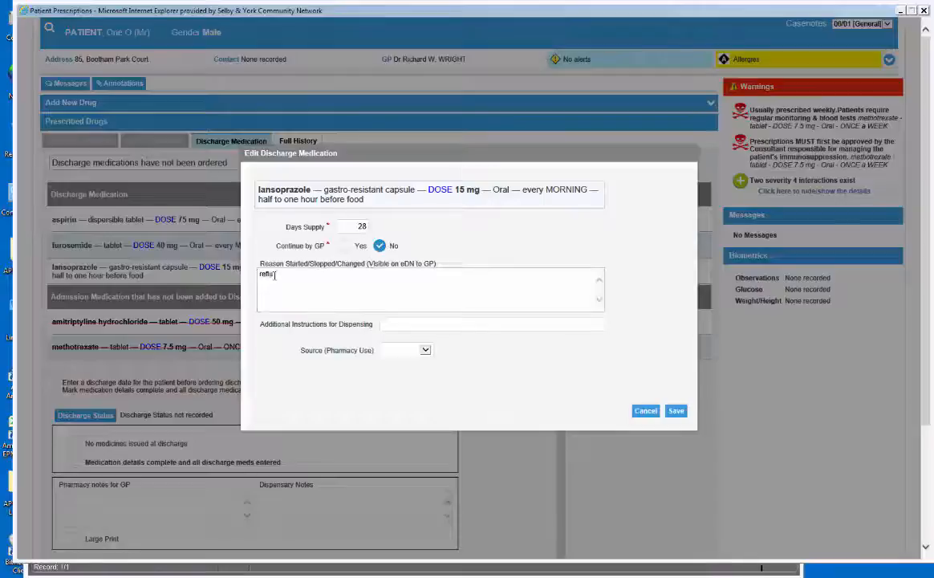
# Complete the lansoprazole reason as "reflux - continue if symptoms continue" and save the discharge medication.
pyautogui.click(275, 274)
pyautogui.write('x - ')
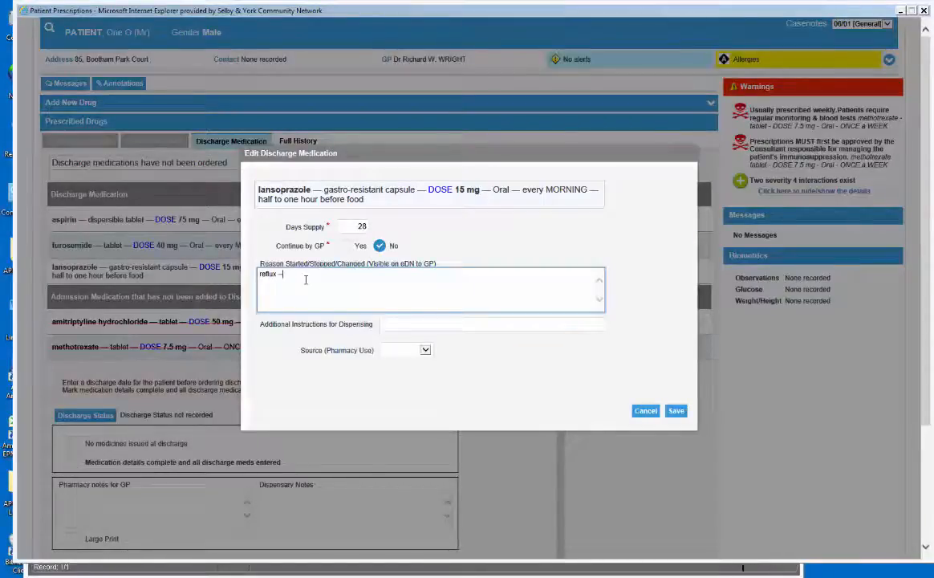
pyautogui.write('continue if symptom')
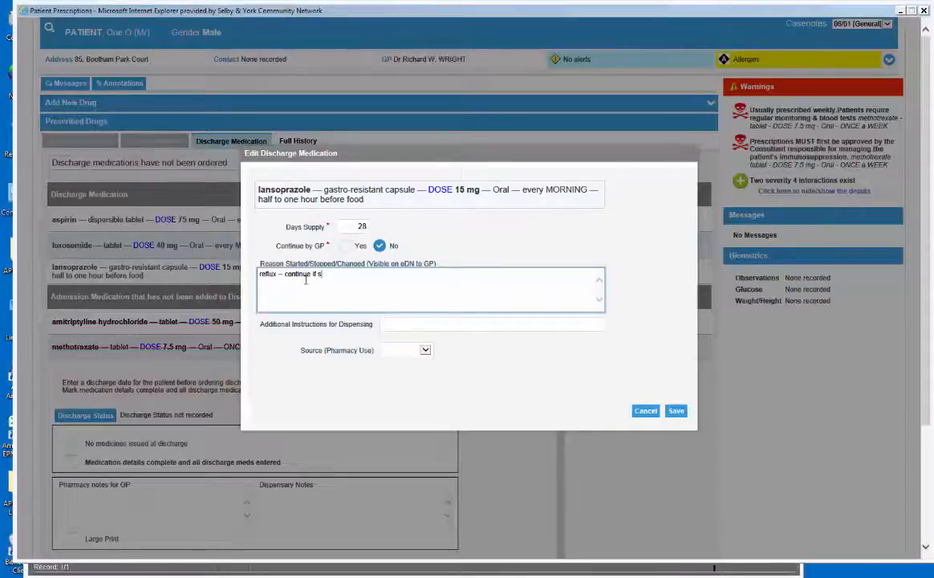
pyautogui.write('s com')
pyautogui.write('tinue')
pyautogui.click(677, 411)
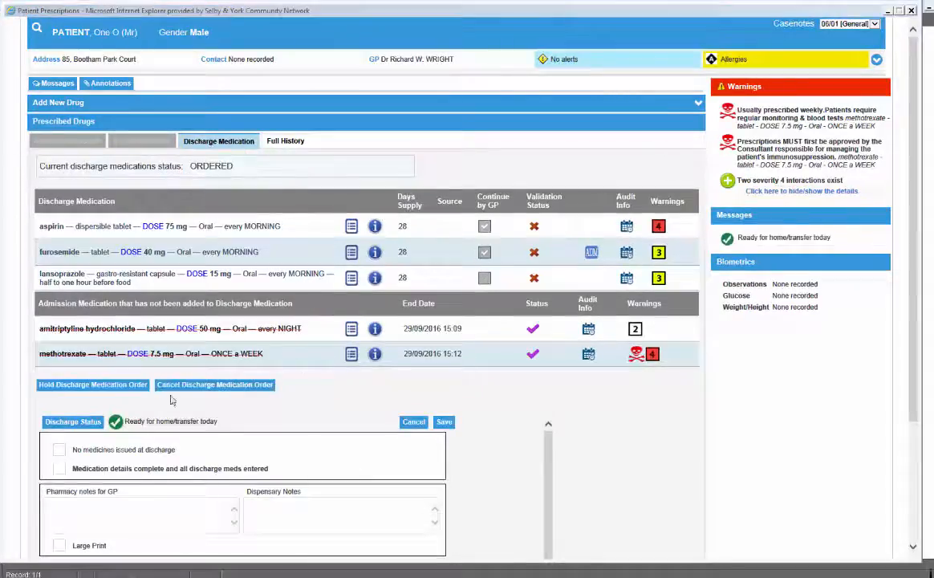
# Mark the medication details complete with all discharge meds entered, save this, and acknowledge the order message.
pyautogui.click(59, 469)
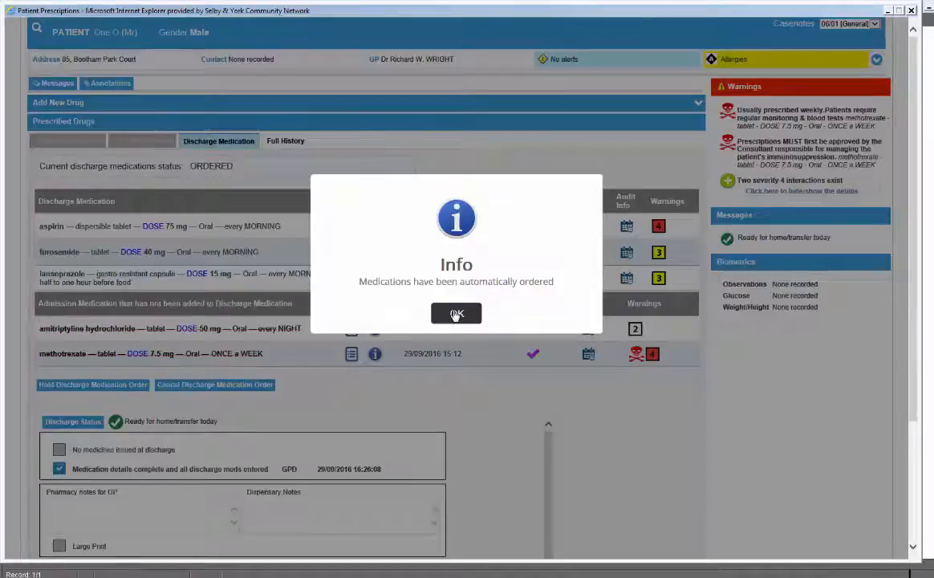
pyautogui.click(456, 315)
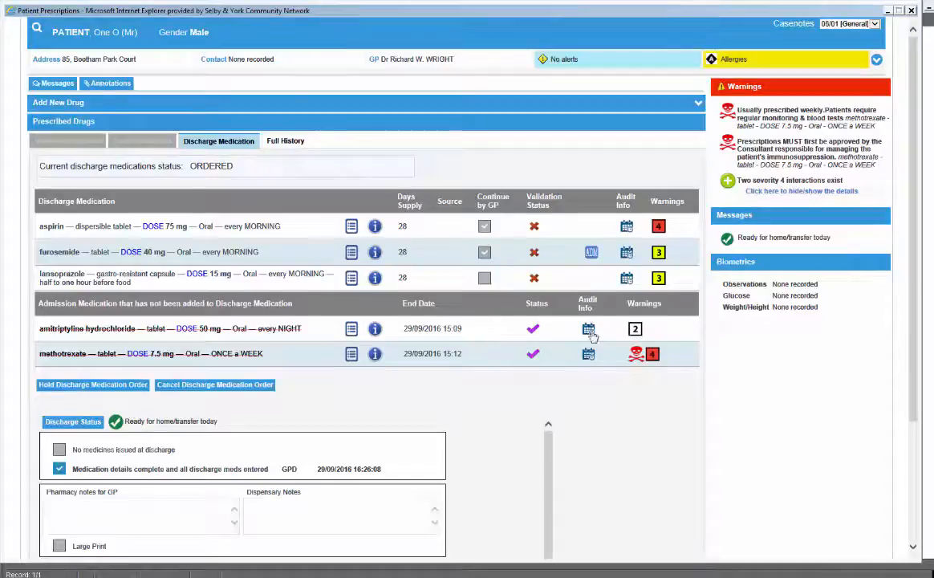
pyautogui.scroll(-2, 643, 435)
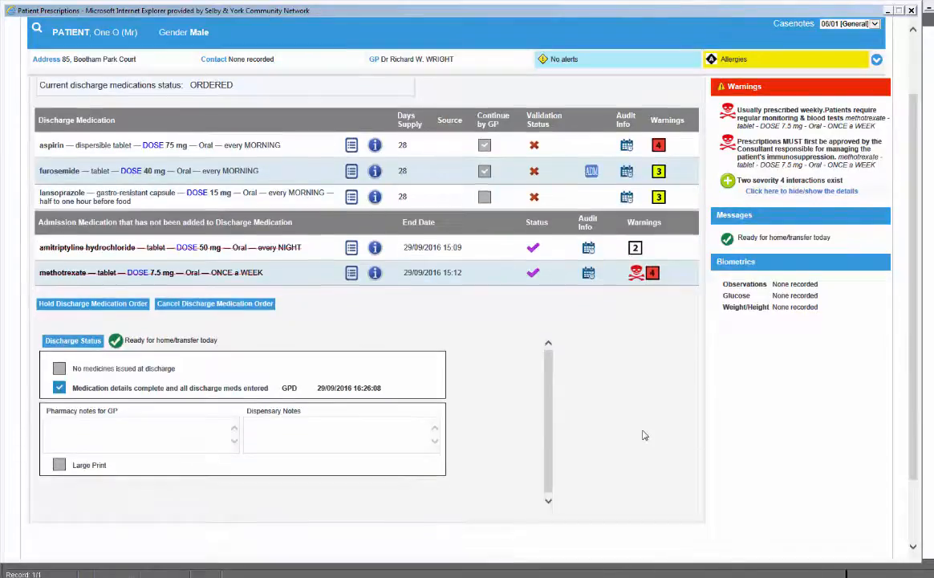
pyautogui.scroll(2, 644, 435)
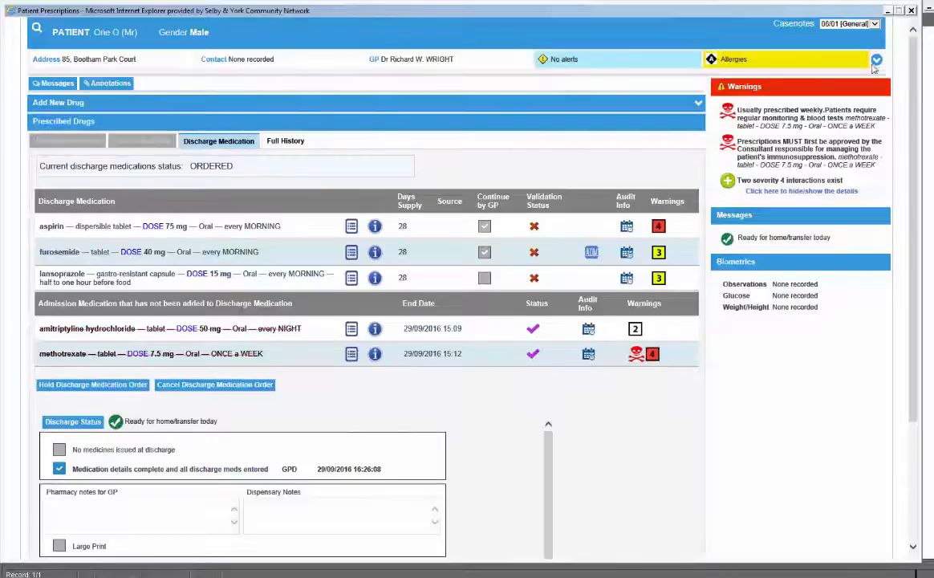
# Close the patient prescriptions and preview the eDN letter from the Inpatient Care Record.
pyautogui.click(911, 10)
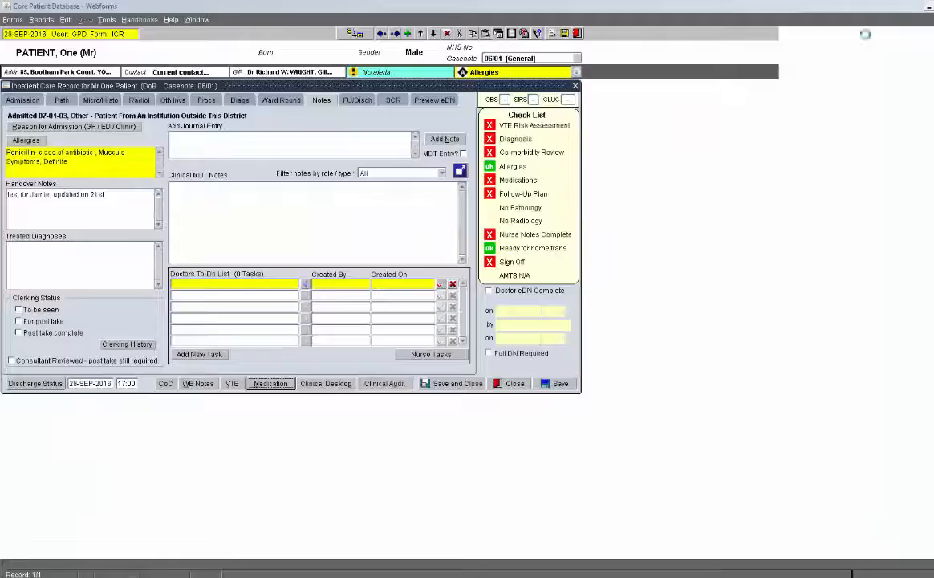
pyautogui.click(433, 100)
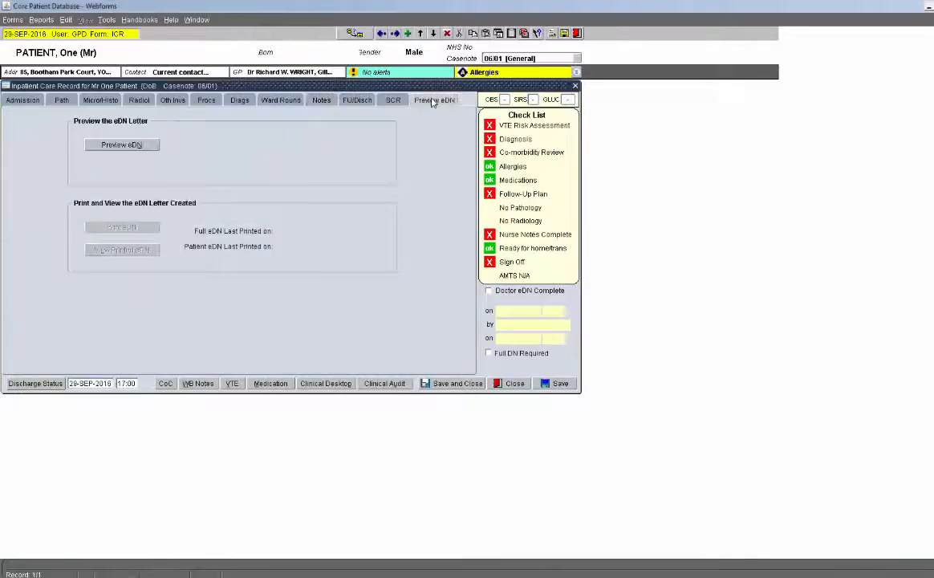
pyautogui.click(114, 147)
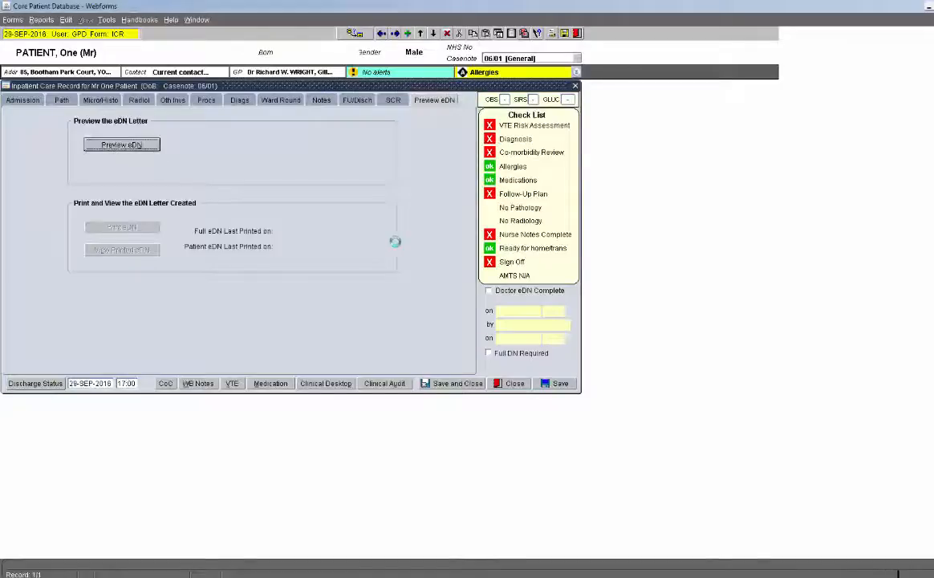